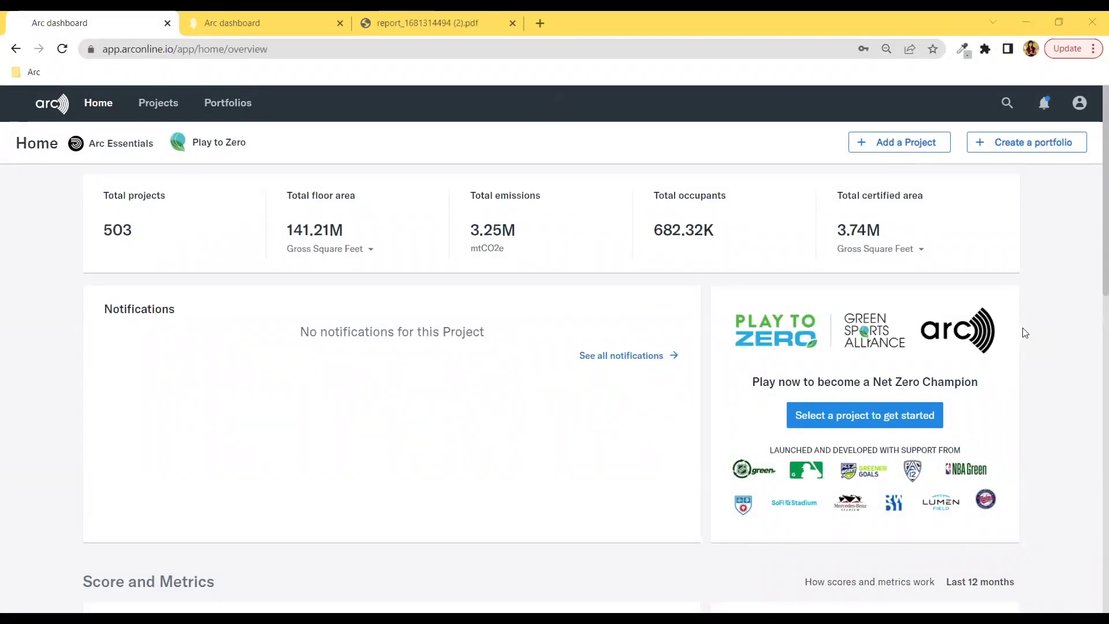
Search projects for 'demo' and open the Arc Scoring Demonstration Project
click(1009, 105)
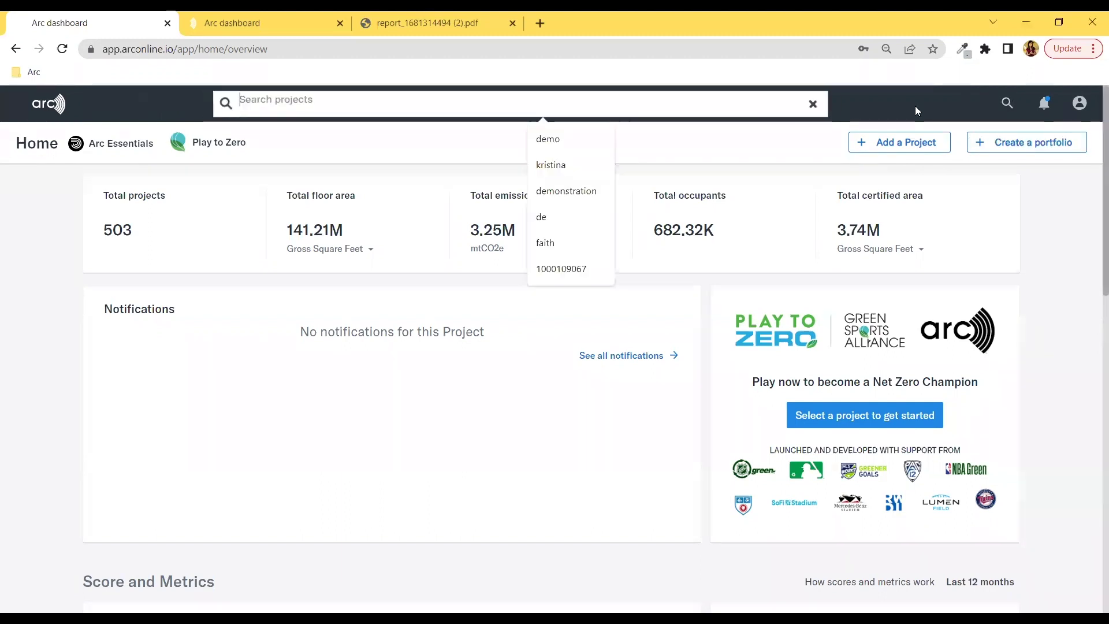
text(demo)
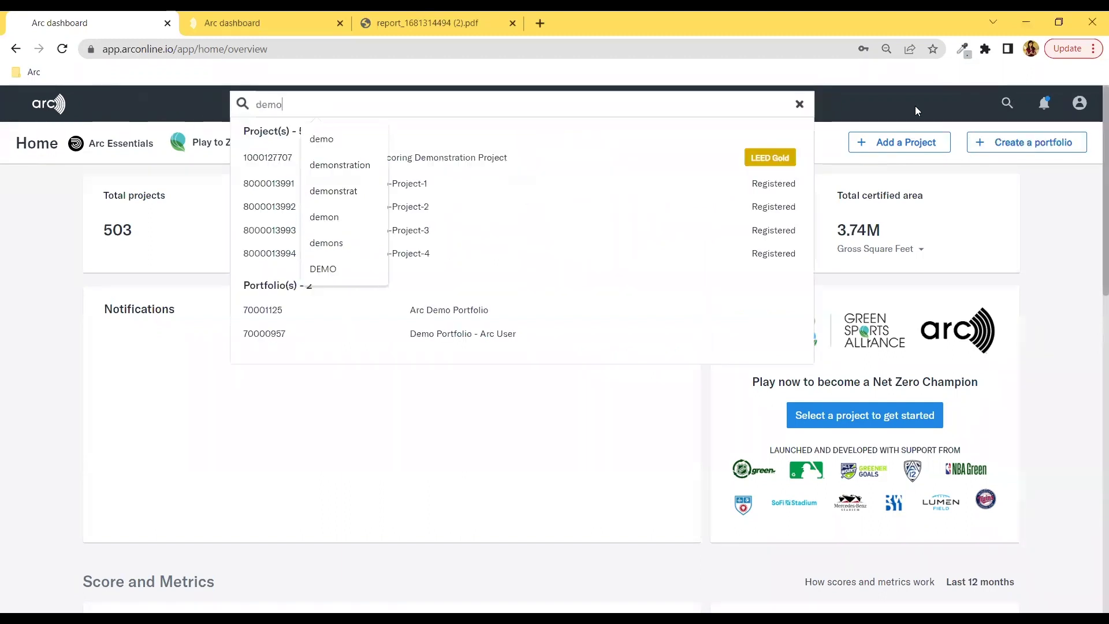
click(716, 157)
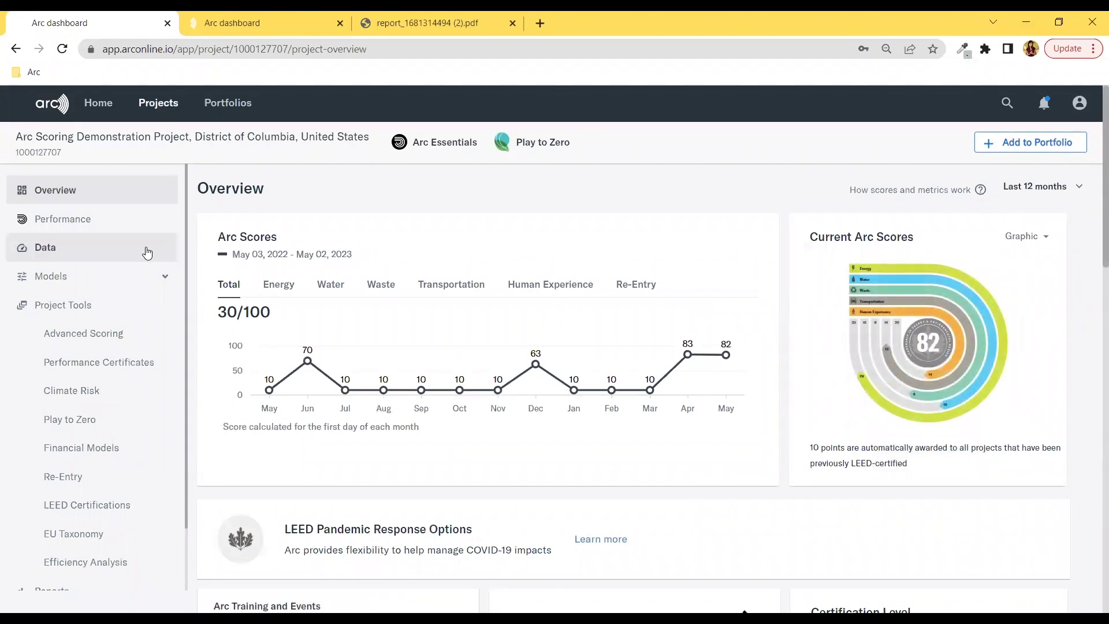
Review the project's energy meter readings in kWh on its Data page
click(145, 247)
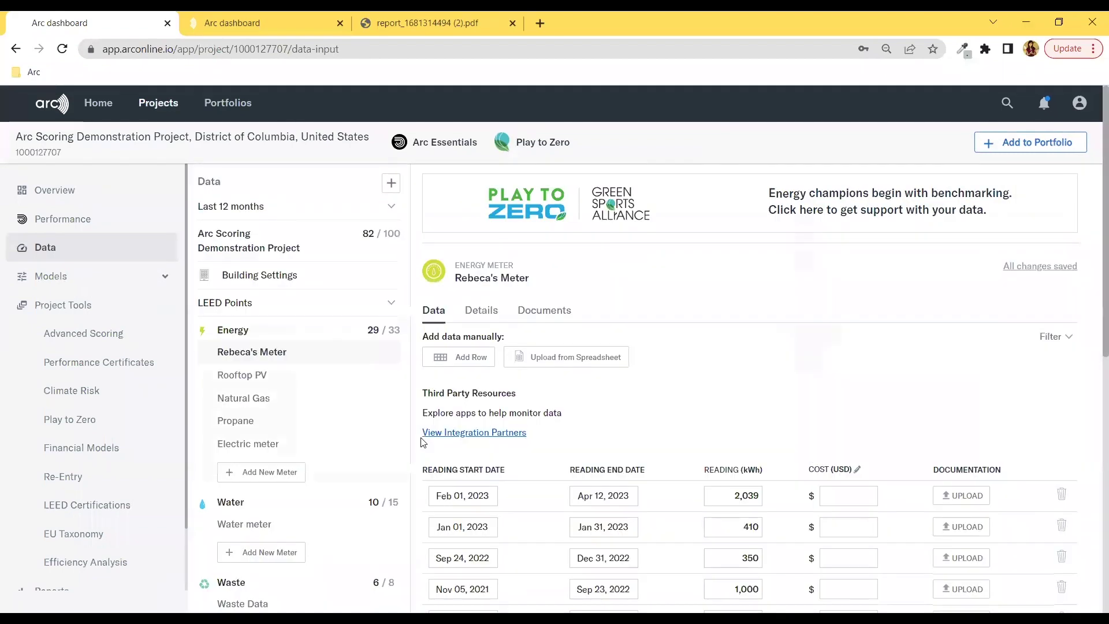
scroll(424, 443, down, 8)
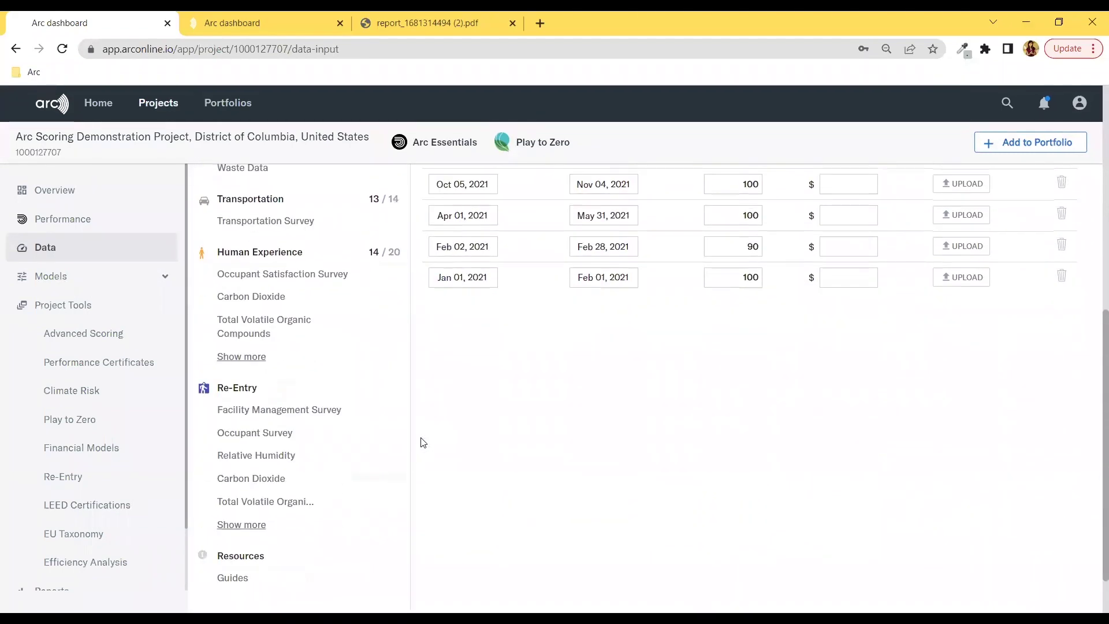
scroll(421, 441, up, 8)
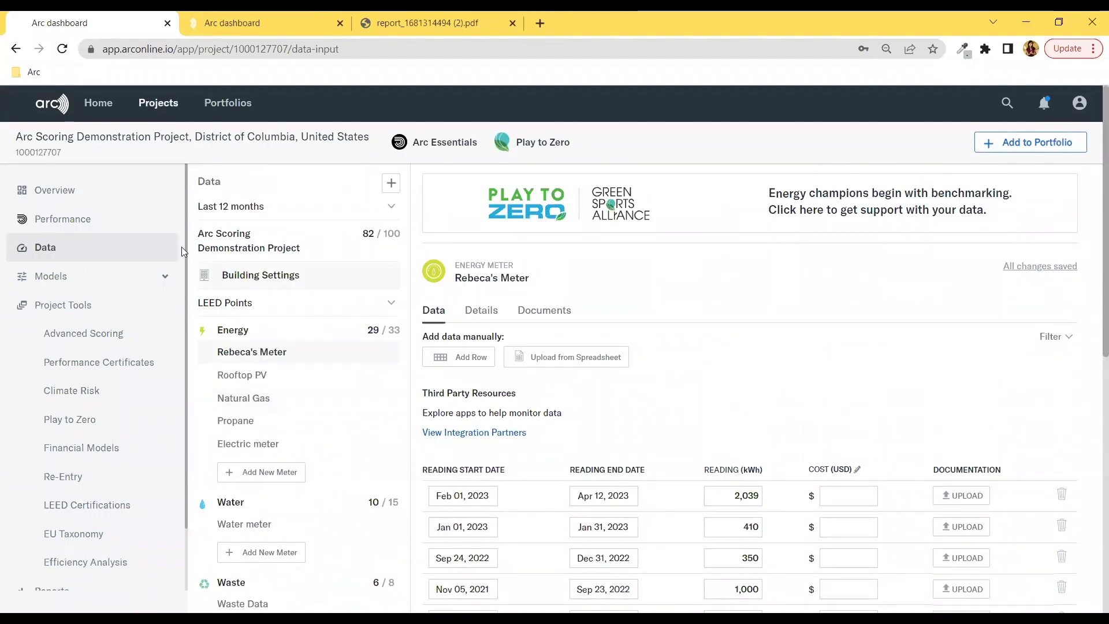
Open the project's Performance page and review its Total scores
click(143, 224)
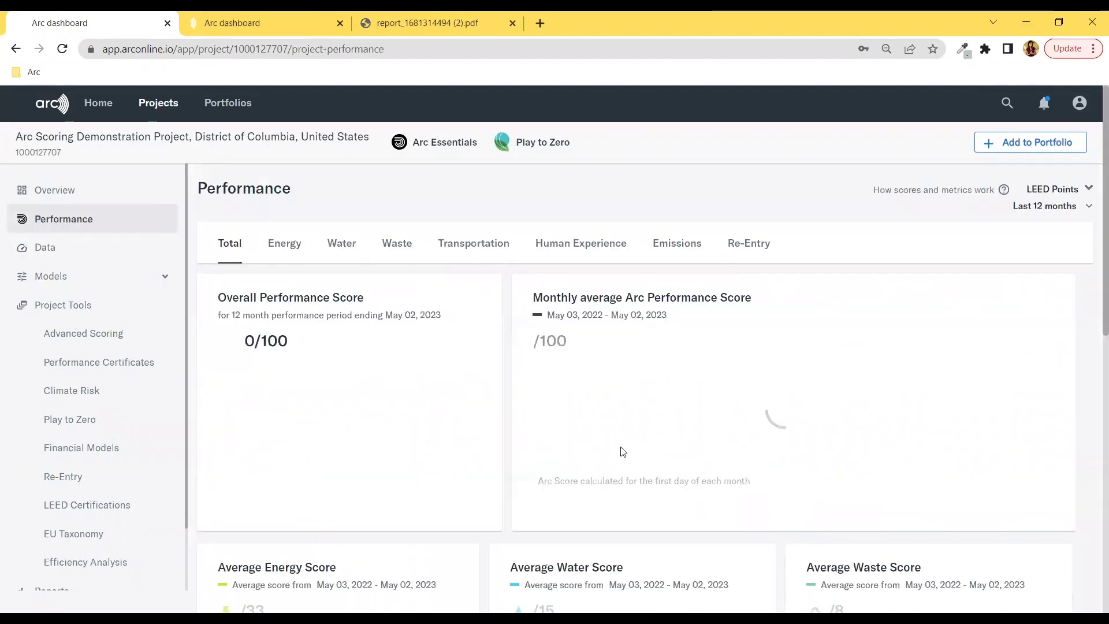
scroll(919, 521, down, 3)
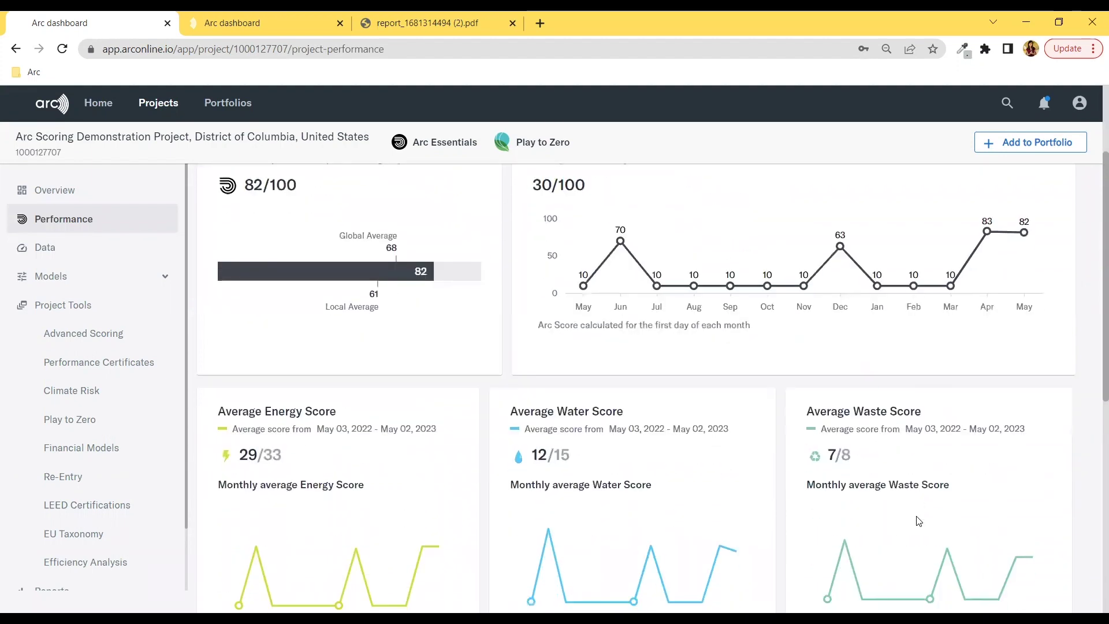
scroll(919, 521, down, 5)
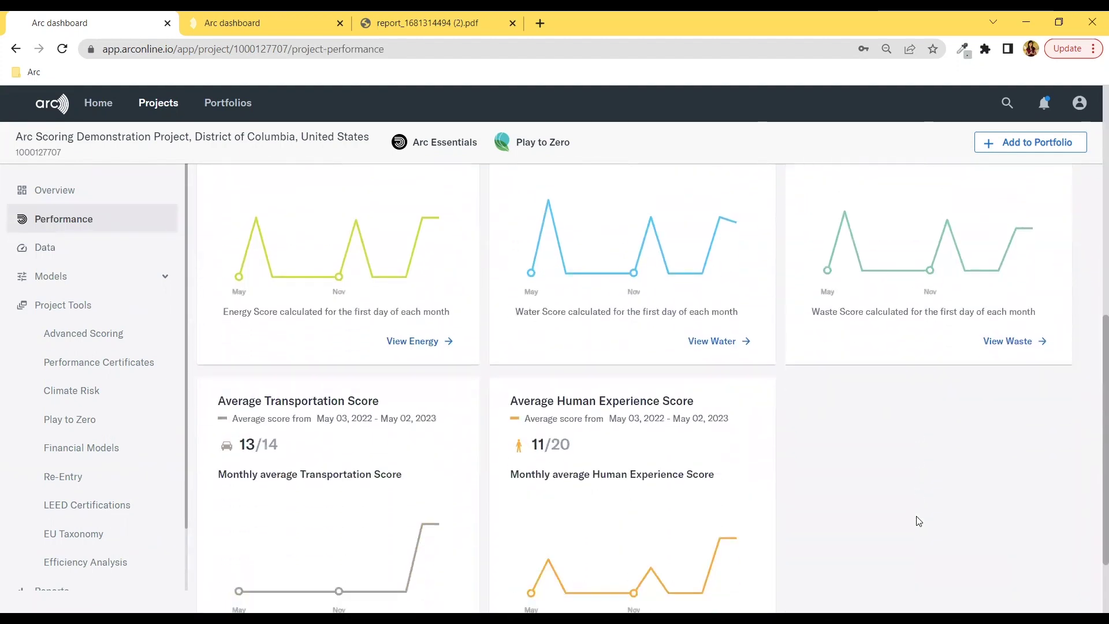
scroll(918, 521, up, 8)
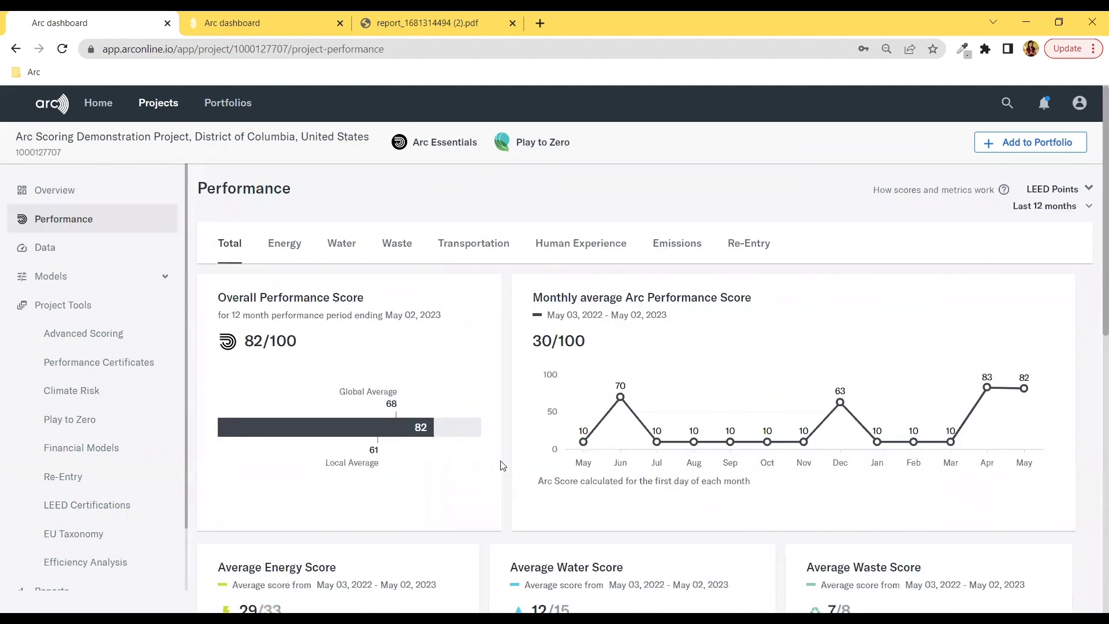
View the Energy breakdown, scoring 29/33, and open the reporting period options
click(284, 243)
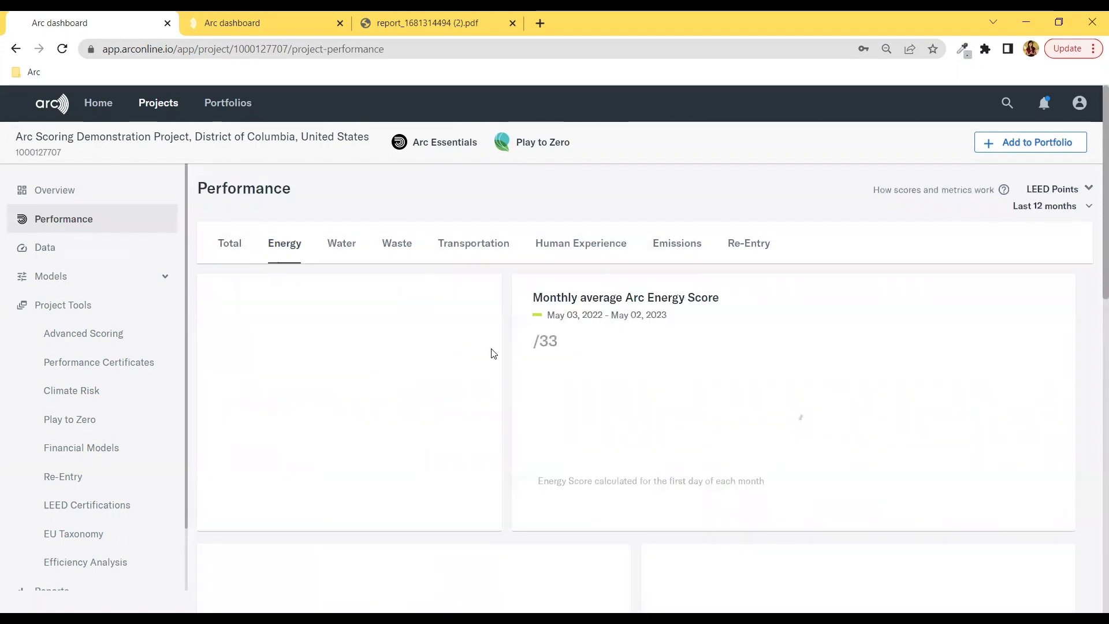
scroll(570, 471, down, 5)
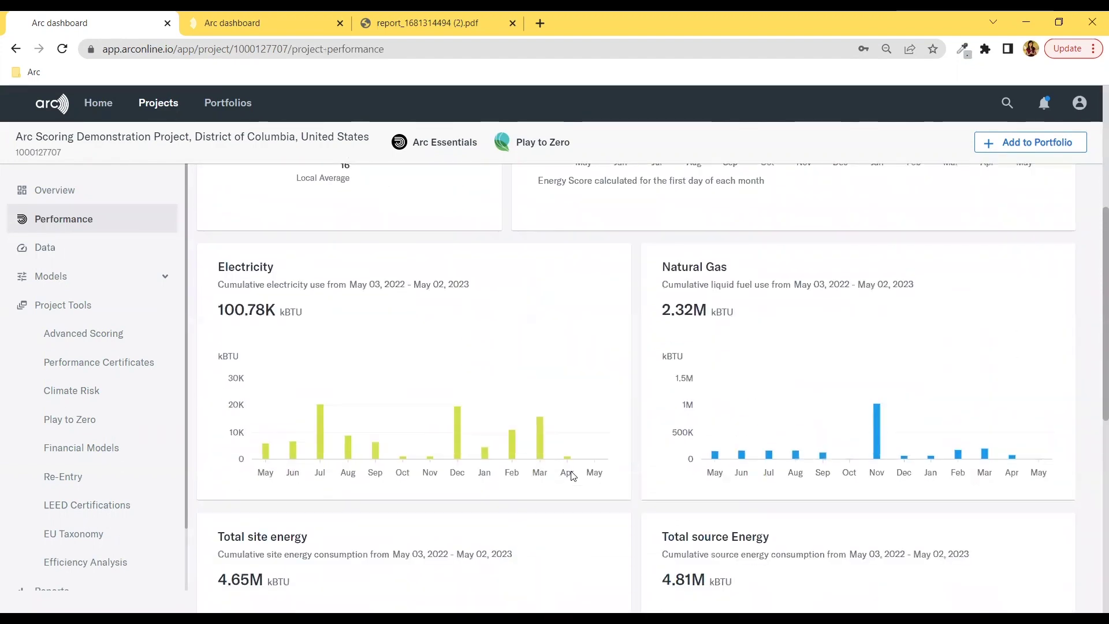
scroll(572, 474, up, 1)
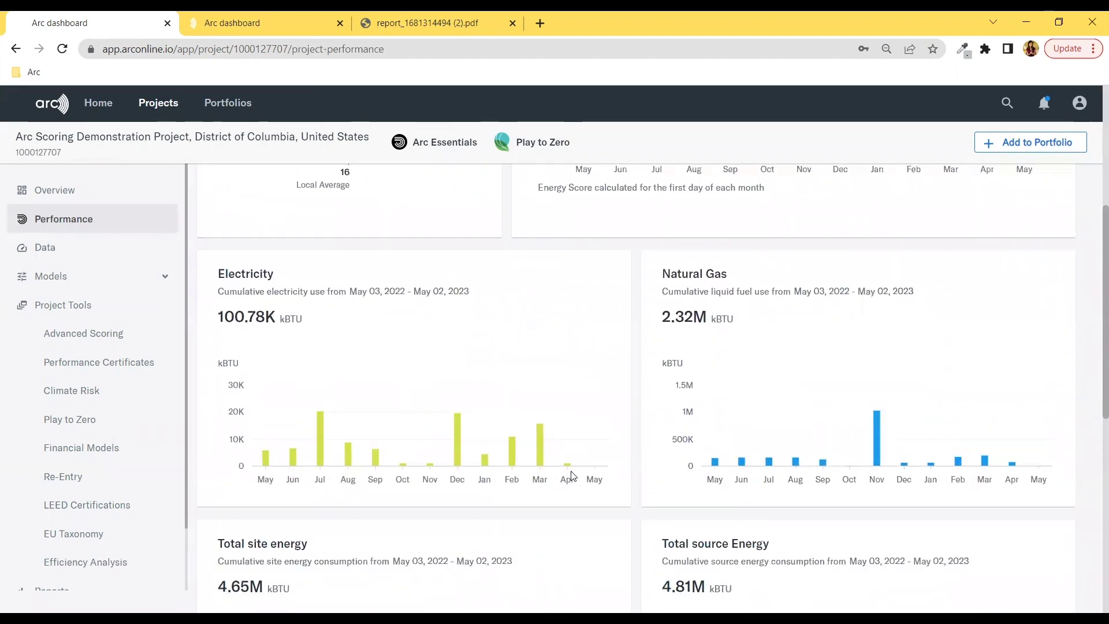
scroll(571, 474, up, 5)
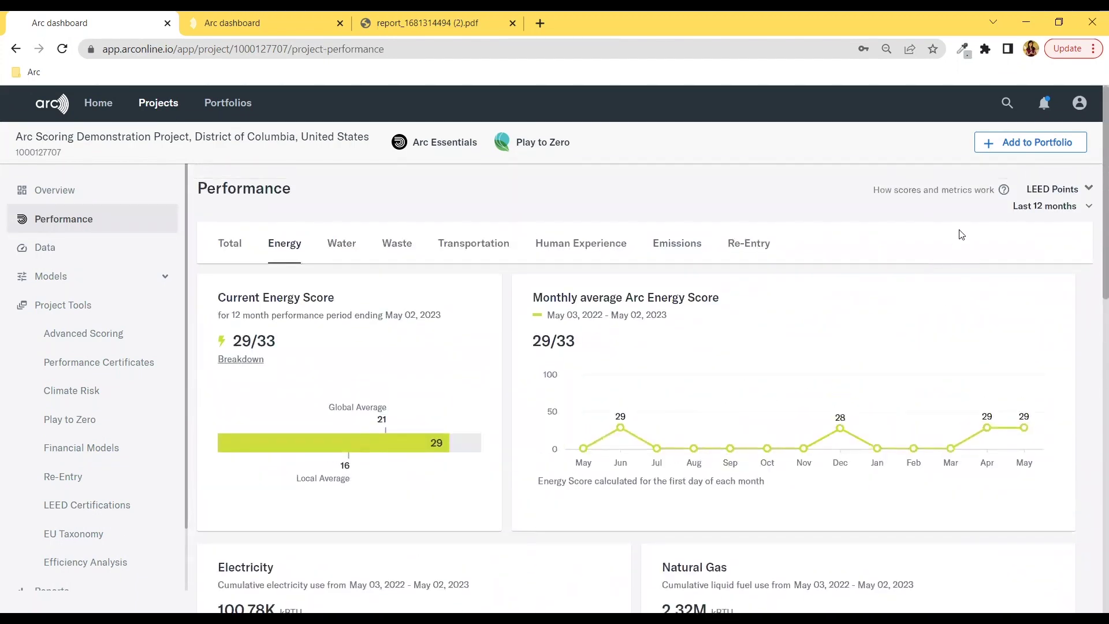
click(1071, 211)
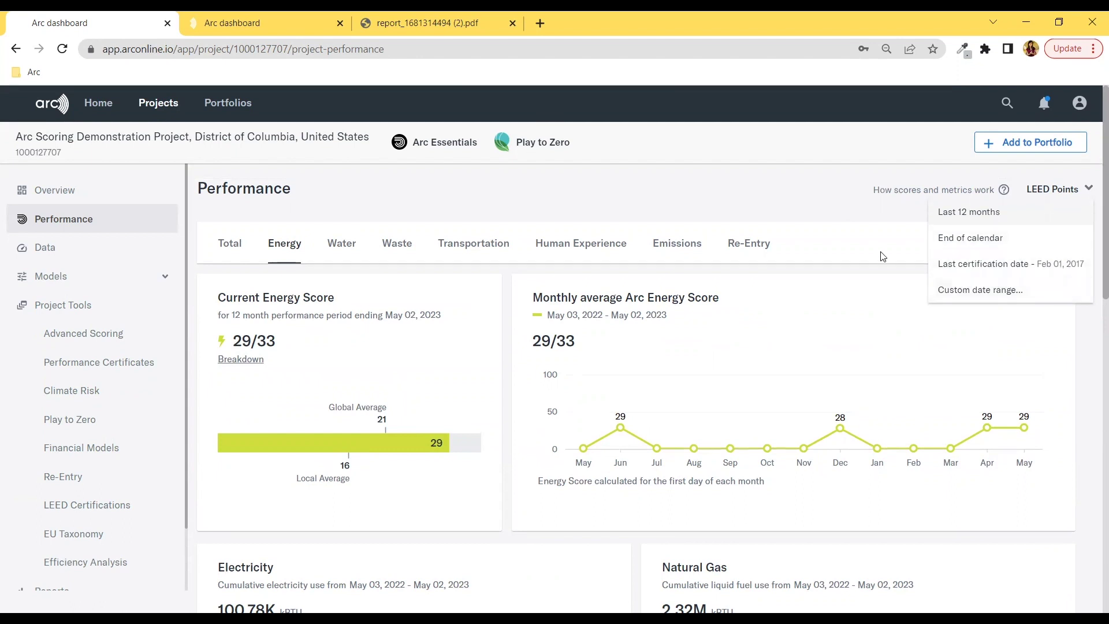
Keep Last 12 months and review Total category scores: Energy 29/33, Water 12/15, Waste 7/8
click(817, 206)
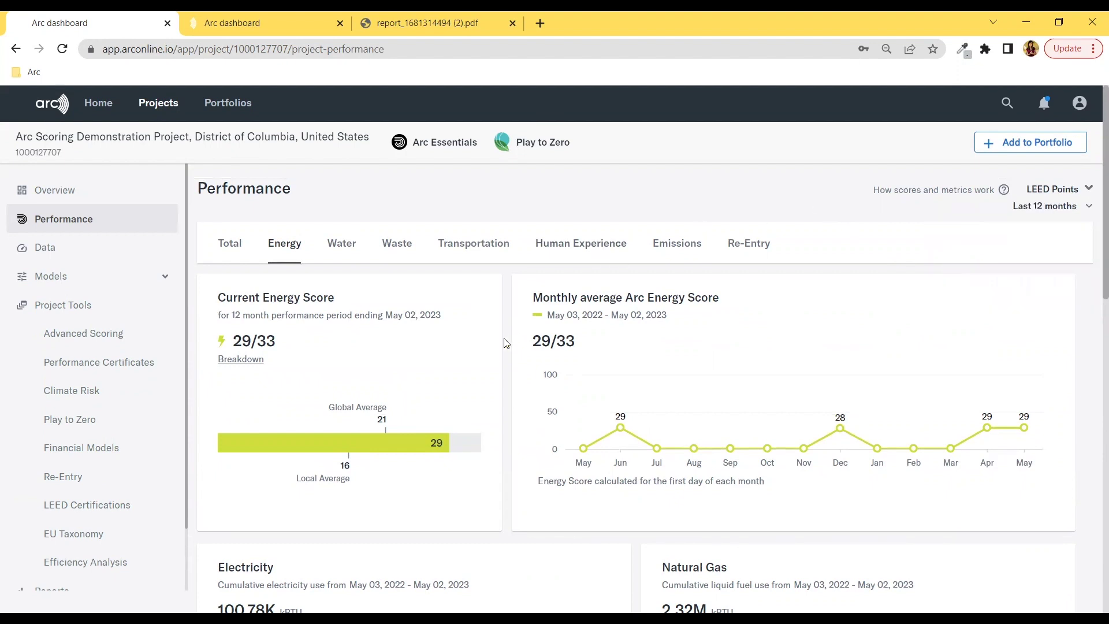
click(234, 248)
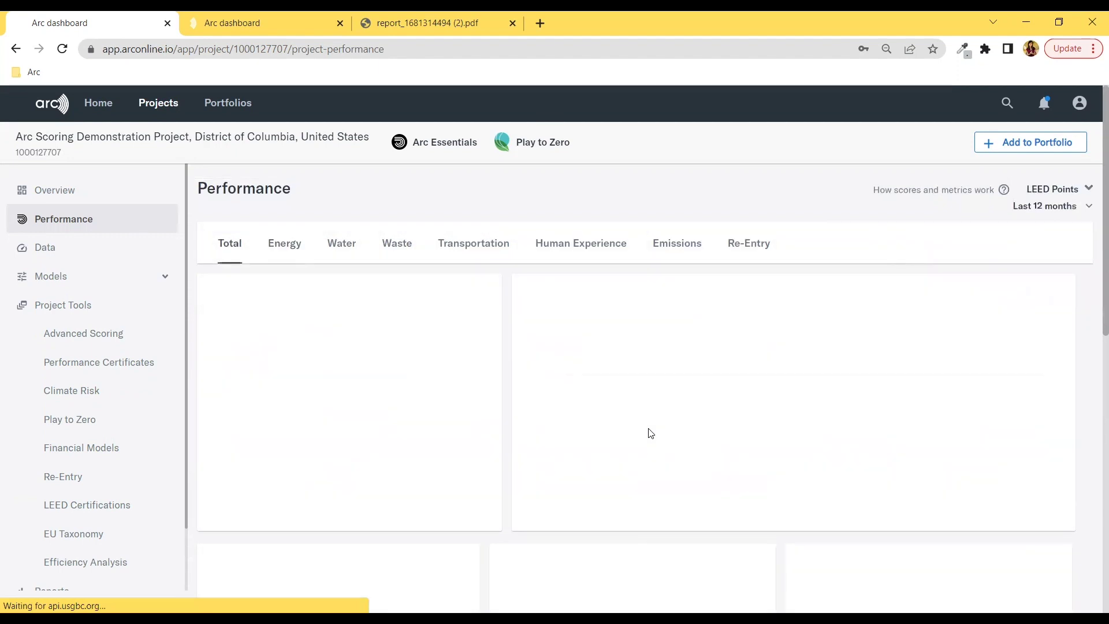
scroll(651, 433, down, 4)
scroll(651, 433, down, 3)
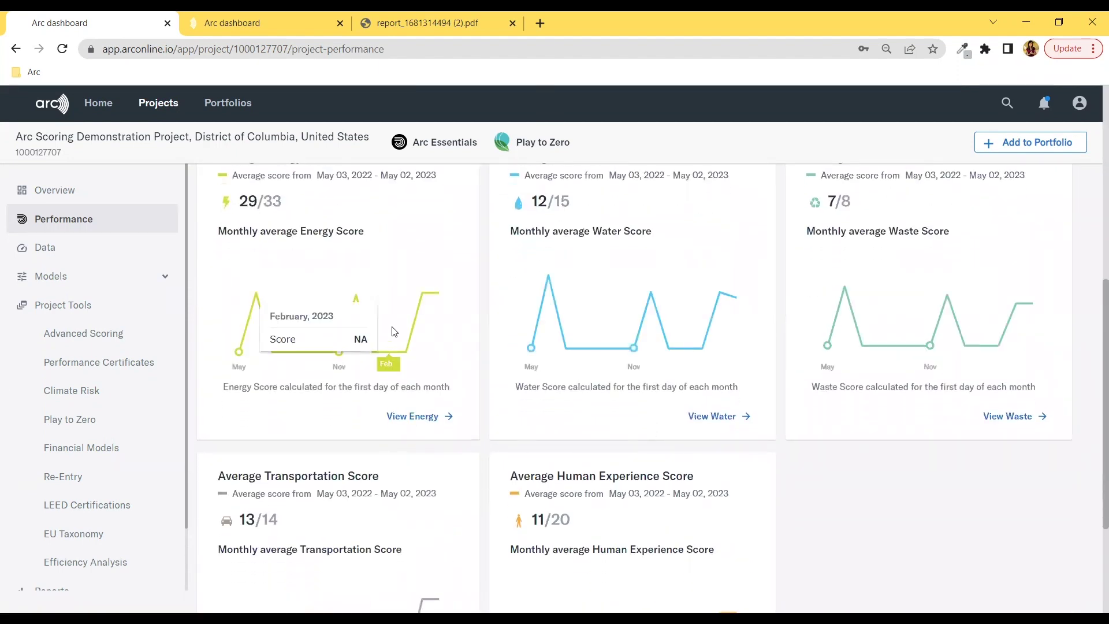
scroll(320, 259, up, 3)
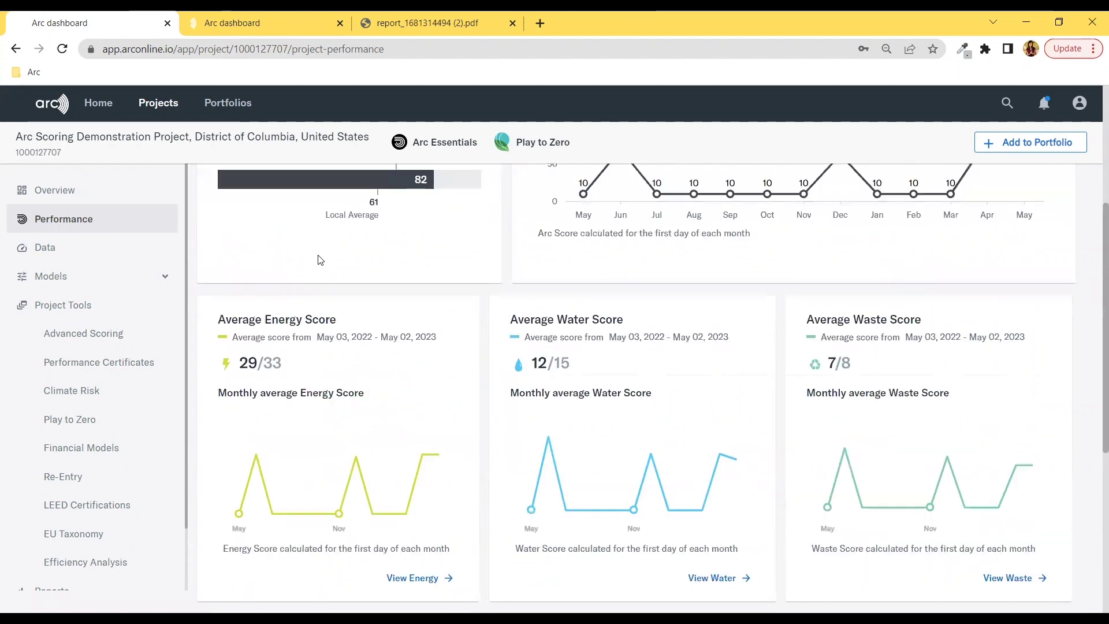
Open the LEED O+M score modeling page from the scoring models list
click(128, 283)
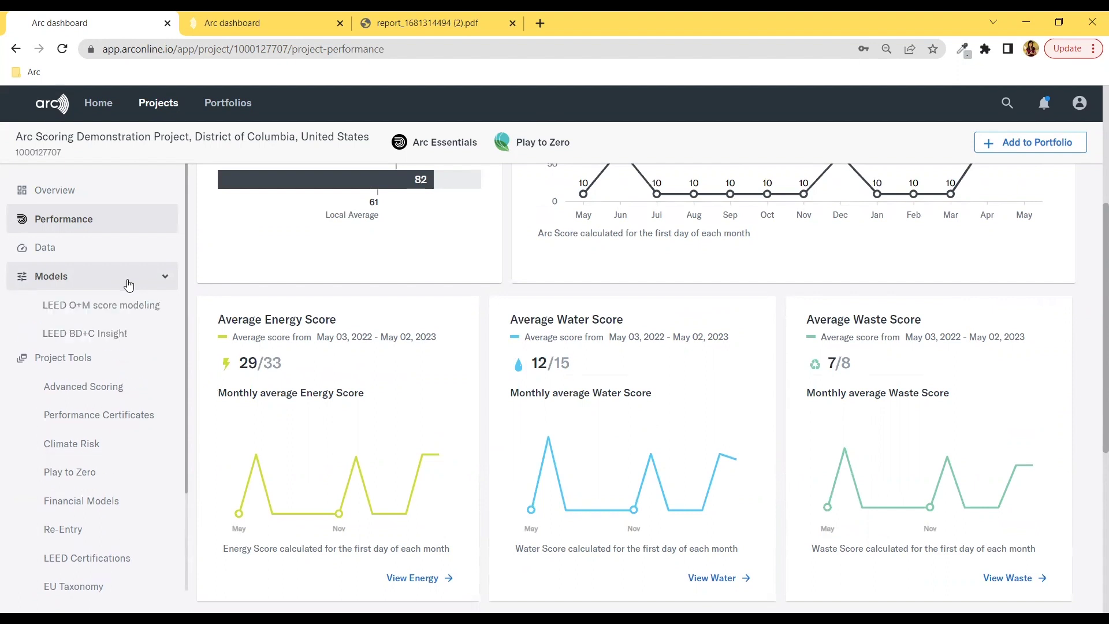
click(126, 309)
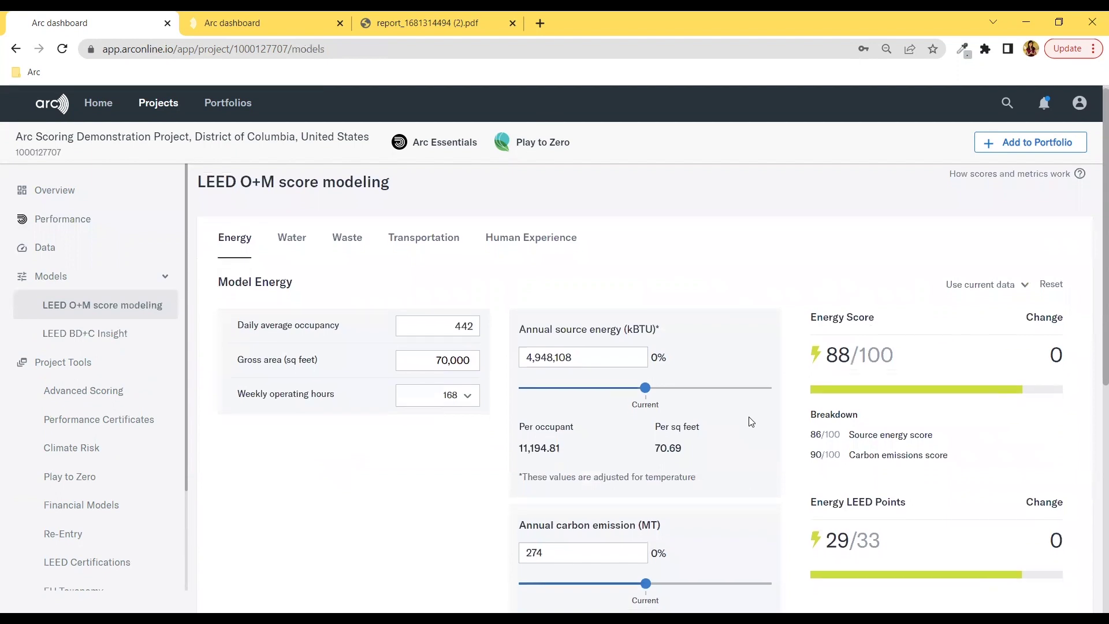
scroll(751, 421, down, 1)
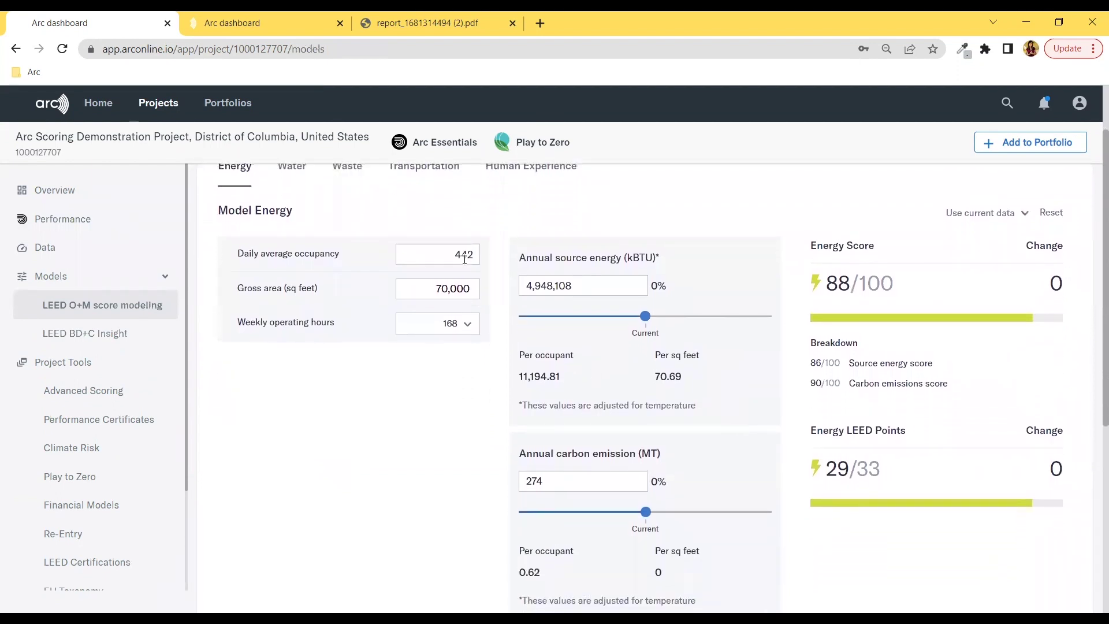
Model daily average occupancy of 10 and annual carbon emission of 140 MT
click(465, 255)
key(ctrl+a)
text(10)
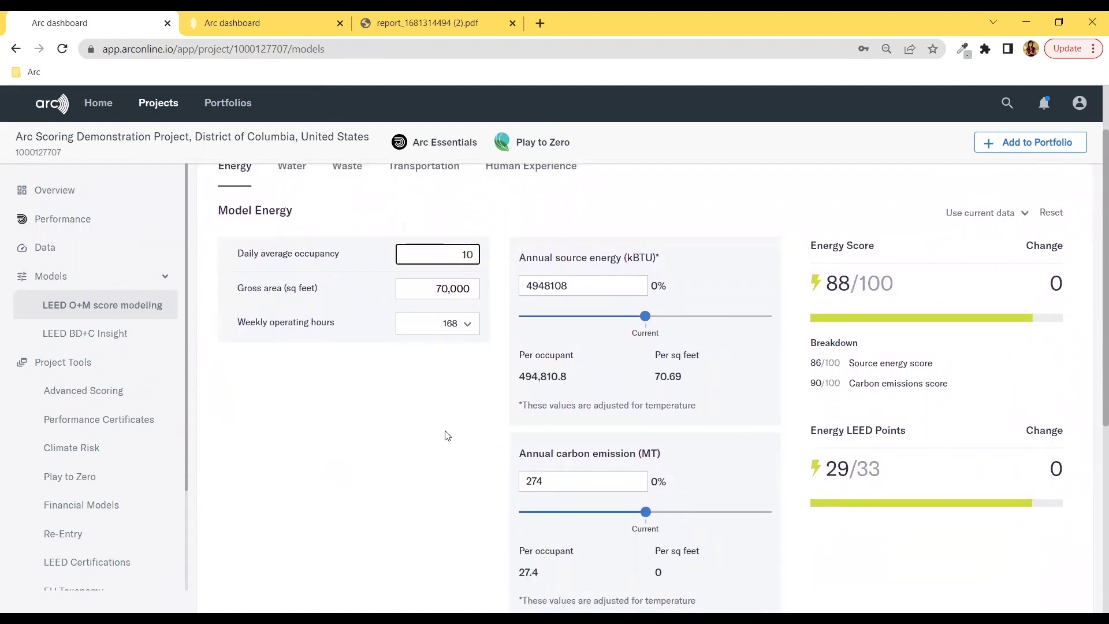
click(448, 435)
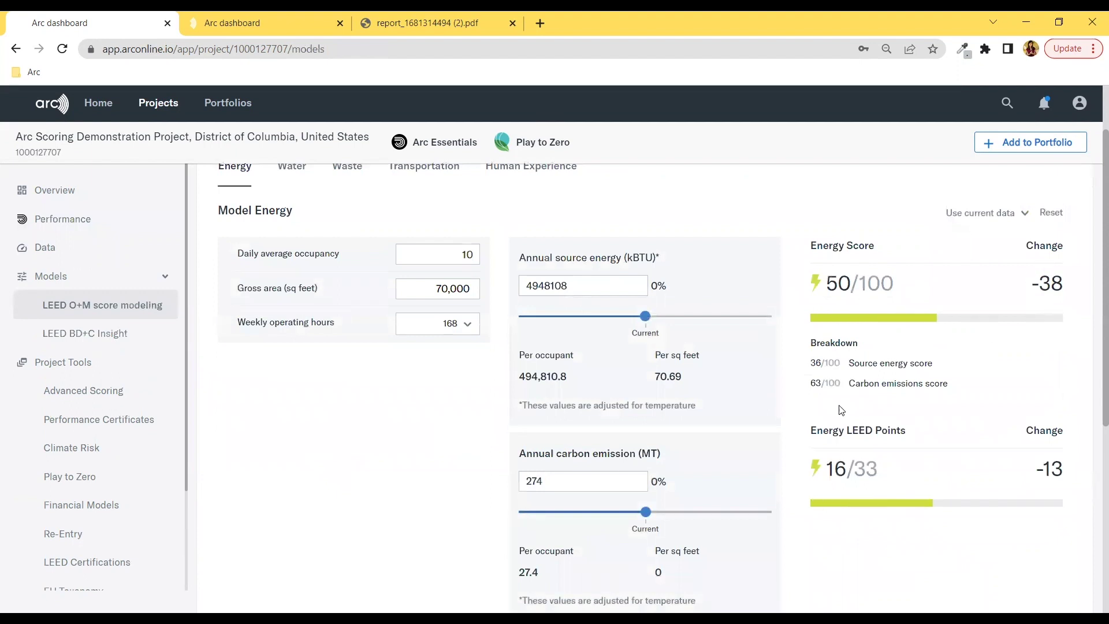
scroll(841, 410, down, 1)
drag(630, 472, 586, 467)
scroll(918, 345, up, 2)
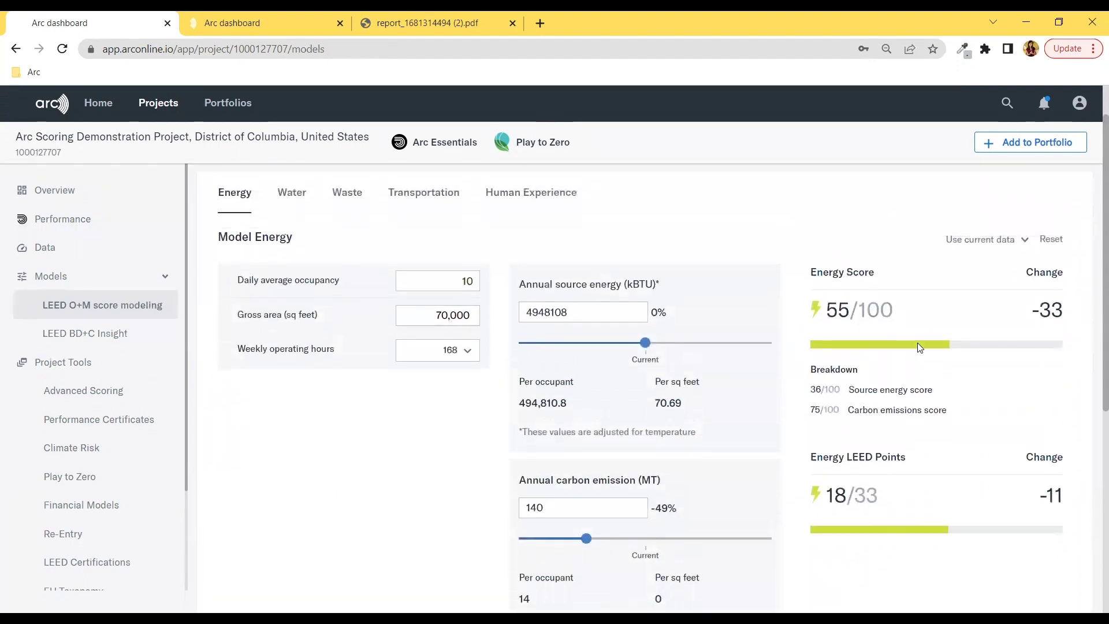
Reset to current data and view the Water model scoring 70/100, 10/15 points
click(1052, 245)
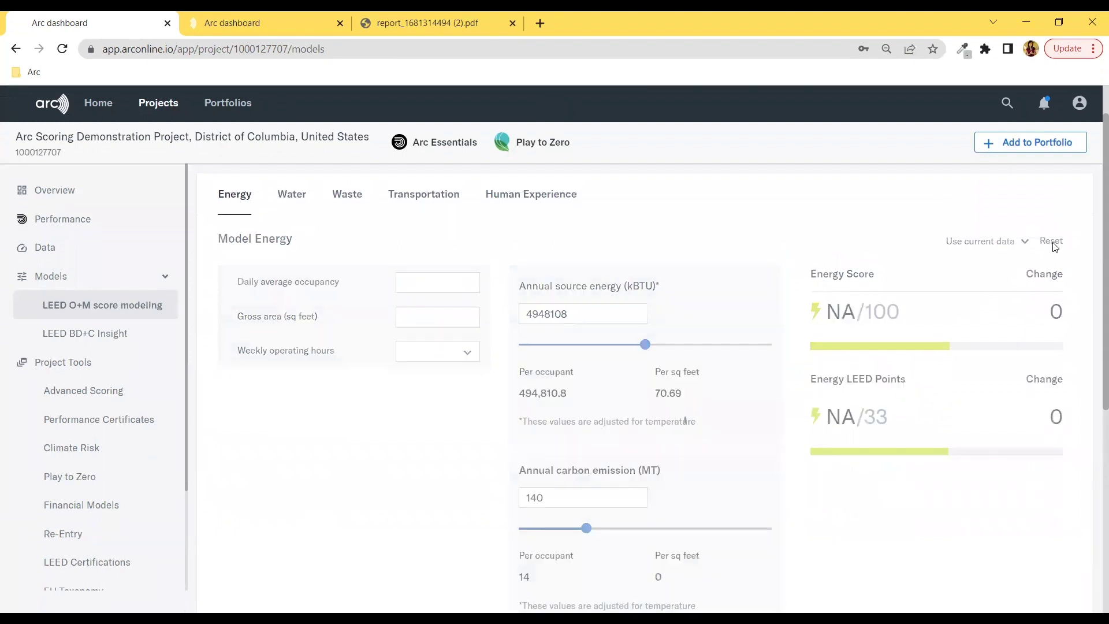
scroll(720, 289, up, 1)
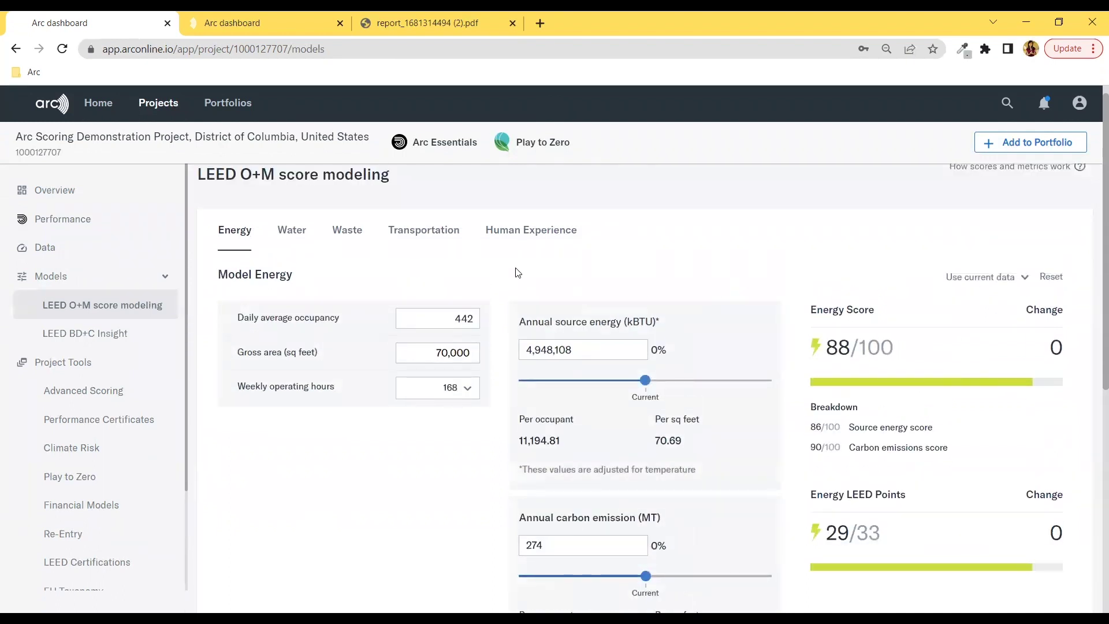
click(294, 231)
scroll(362, 460, down, 2)
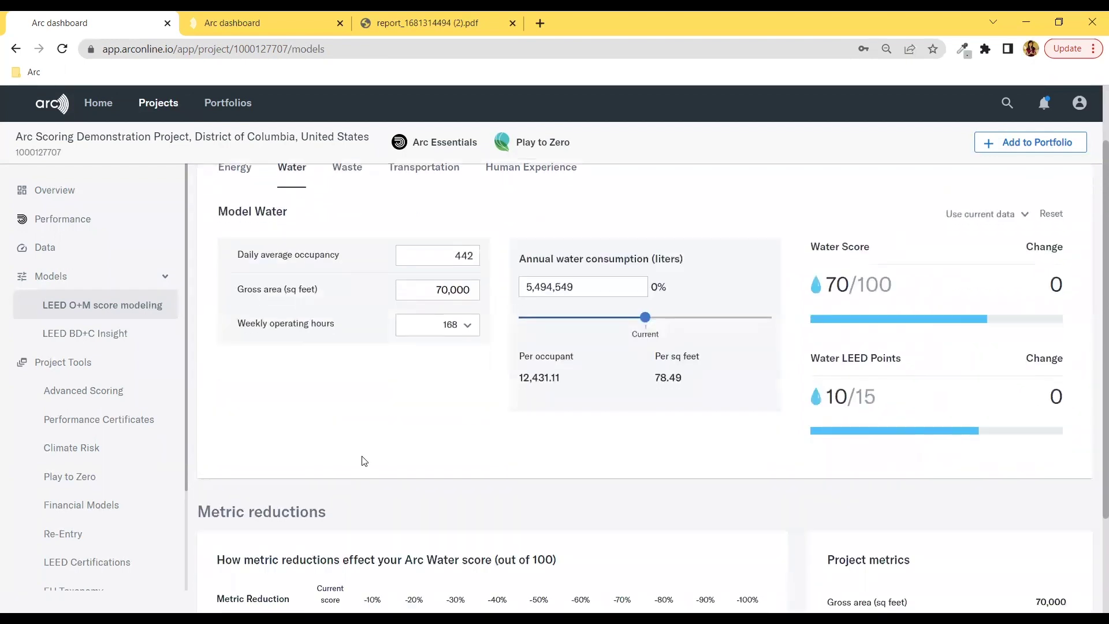
scroll(364, 460, up, 1)
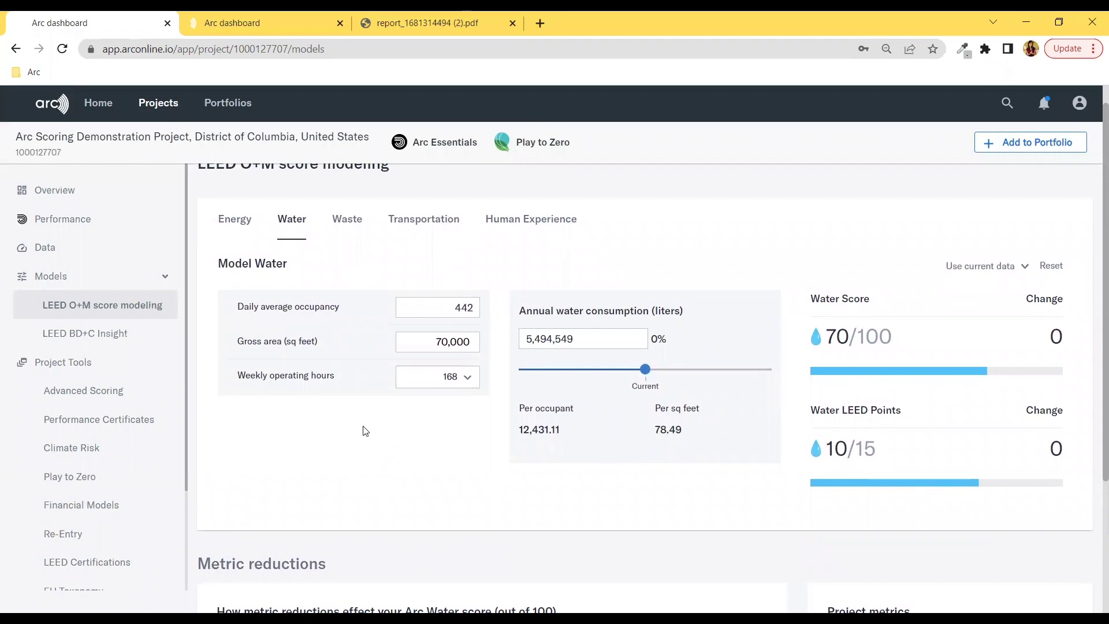
Close the score modelling tab and scroll the Advanced Scoring Scorecard table
key(ctrl+w)
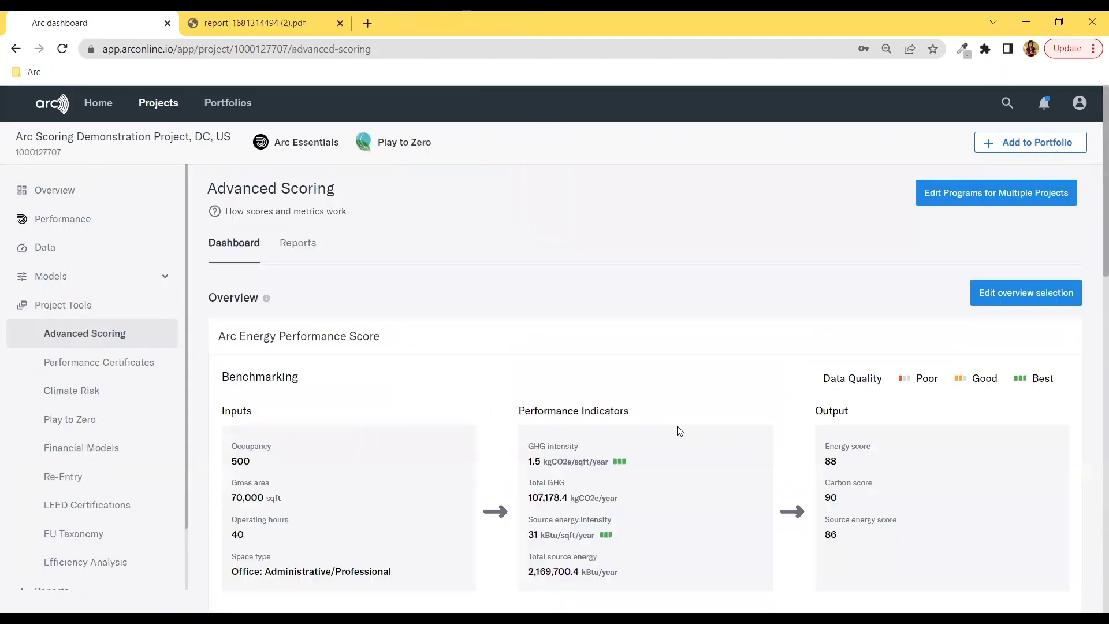
scroll(746, 469, down, 7)
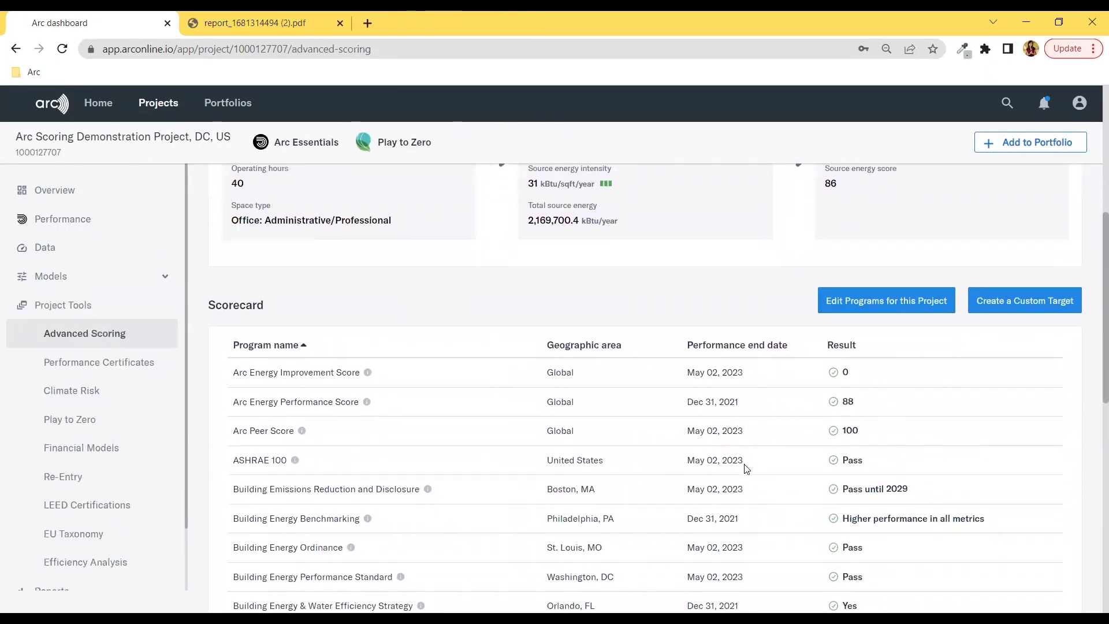
scroll(746, 468, down, 2)
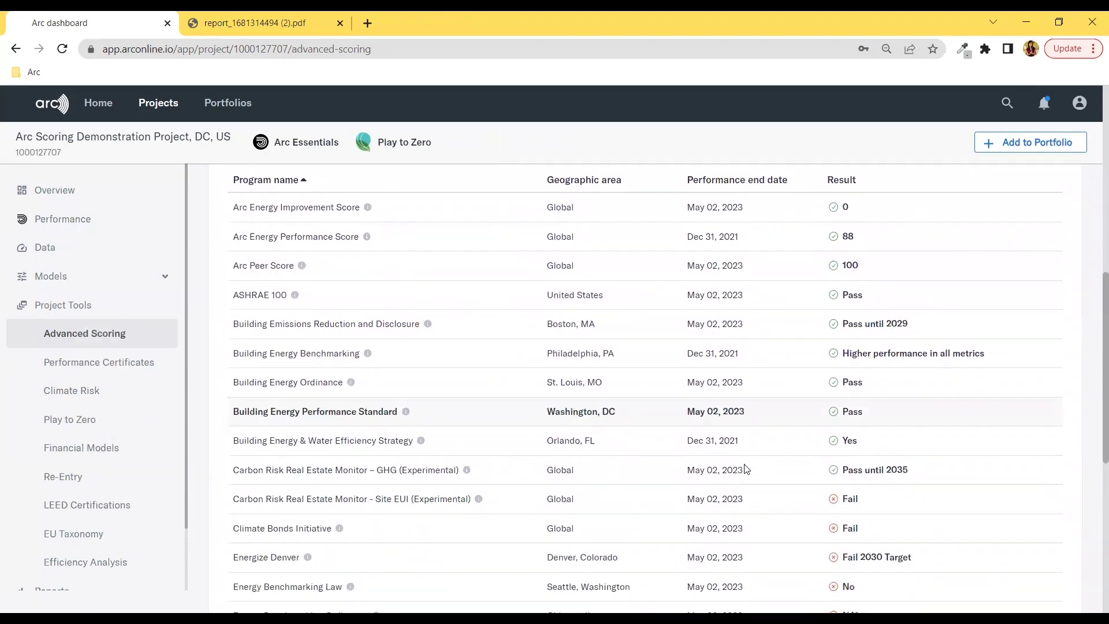
scroll(746, 468, down, 2)
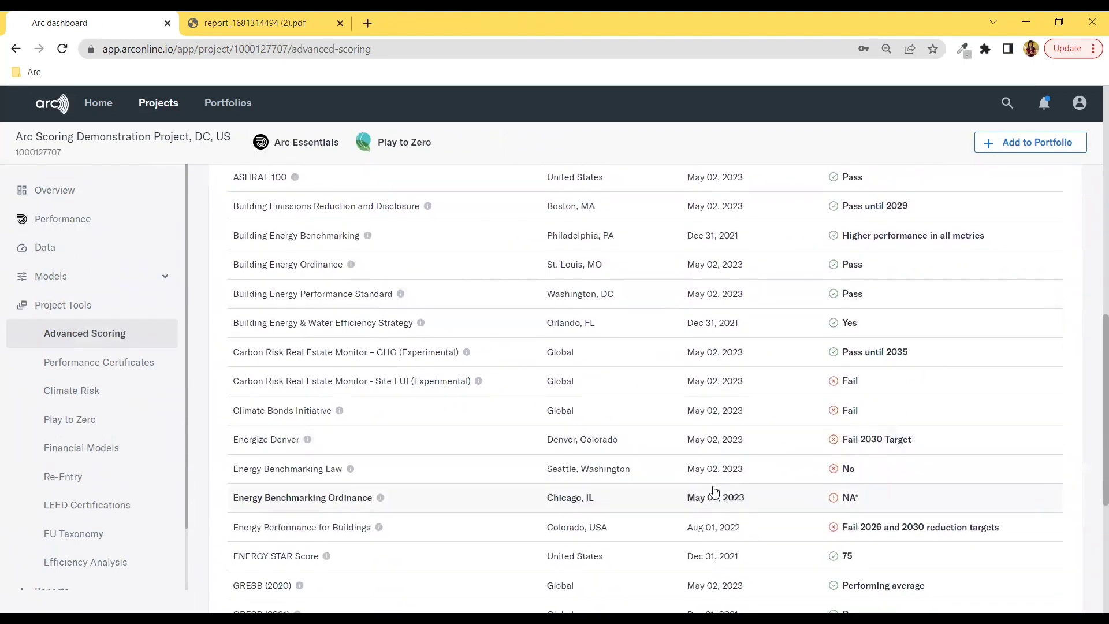
scroll(713, 492, down, 1)
scroll(713, 493, up, 3)
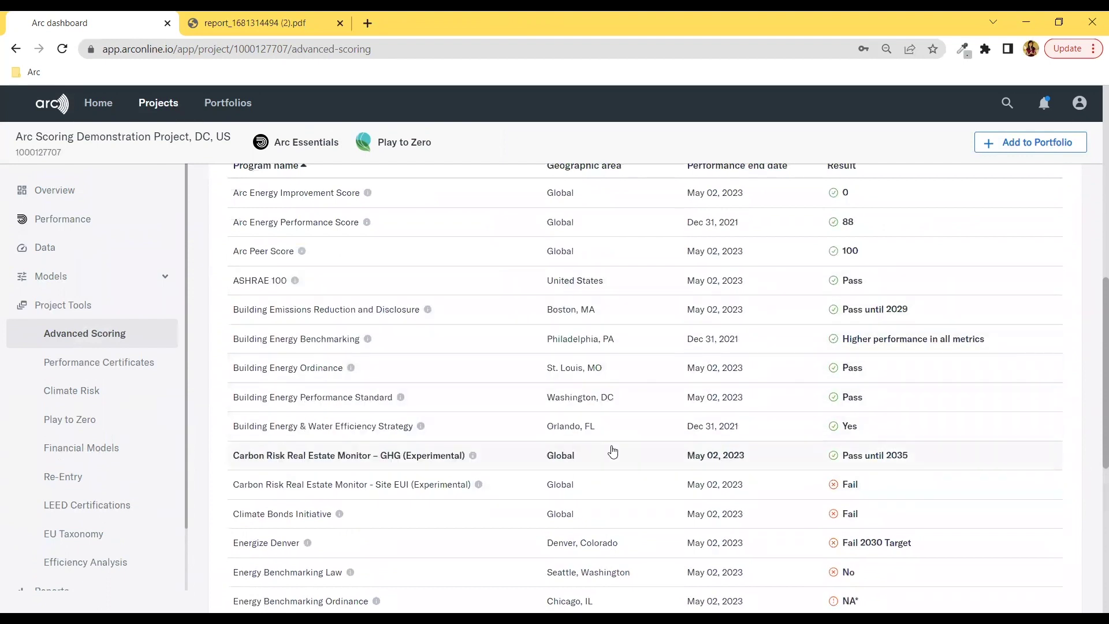
Open the Building Emissions Reduction and Disclosure benchmark: 249.2 MTCO2/yr, Pass until 2029
scroll(612, 448, down, 1)
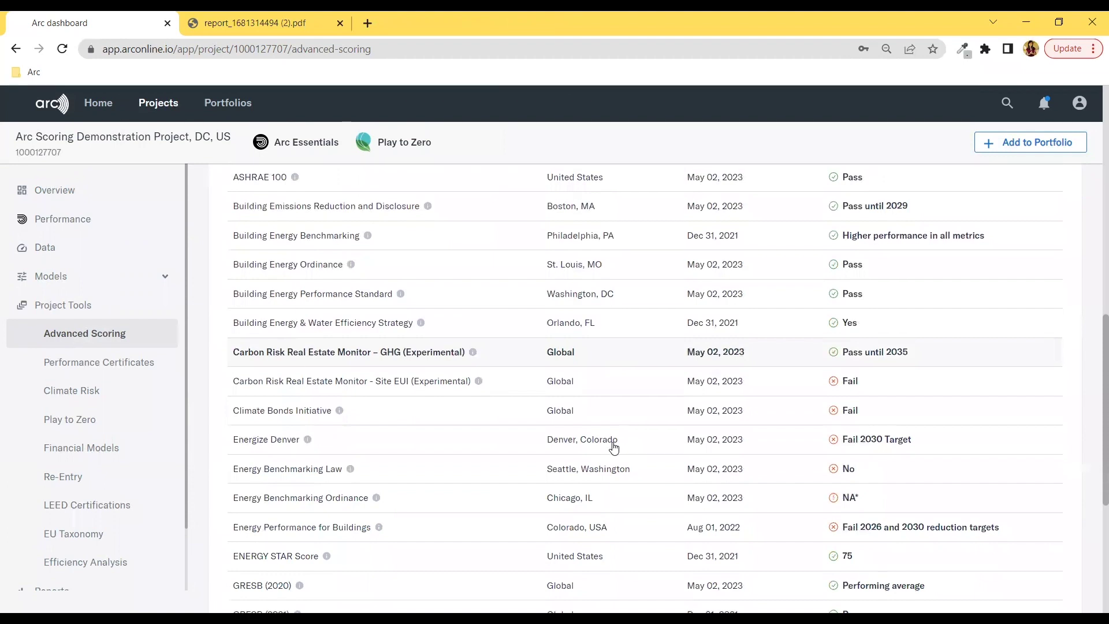
scroll(612, 446, up, 1)
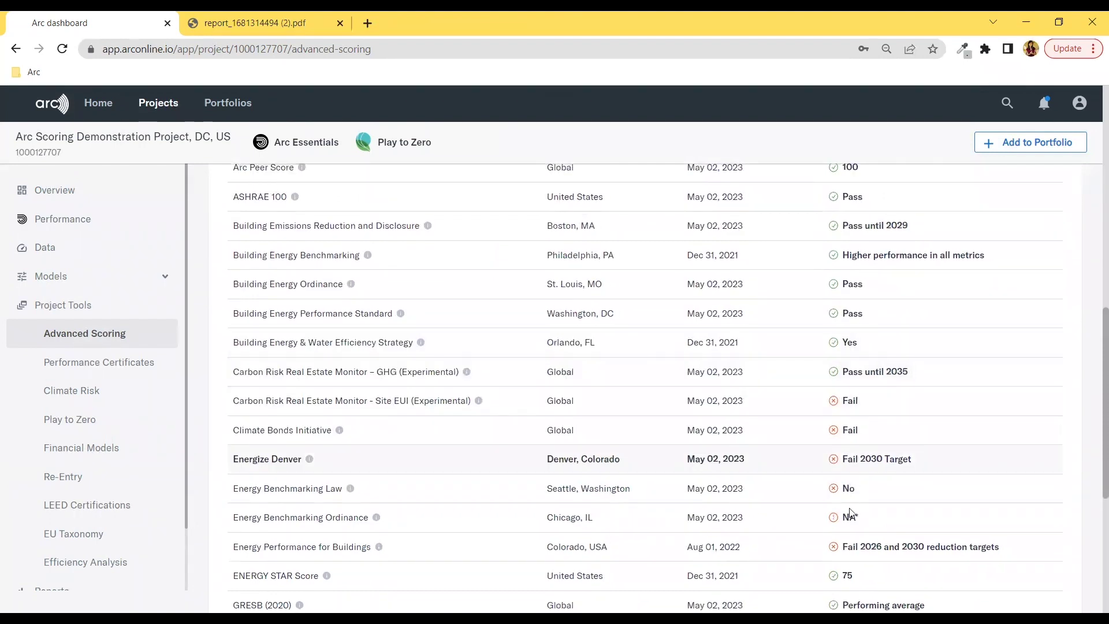
scroll(850, 535, down, 3)
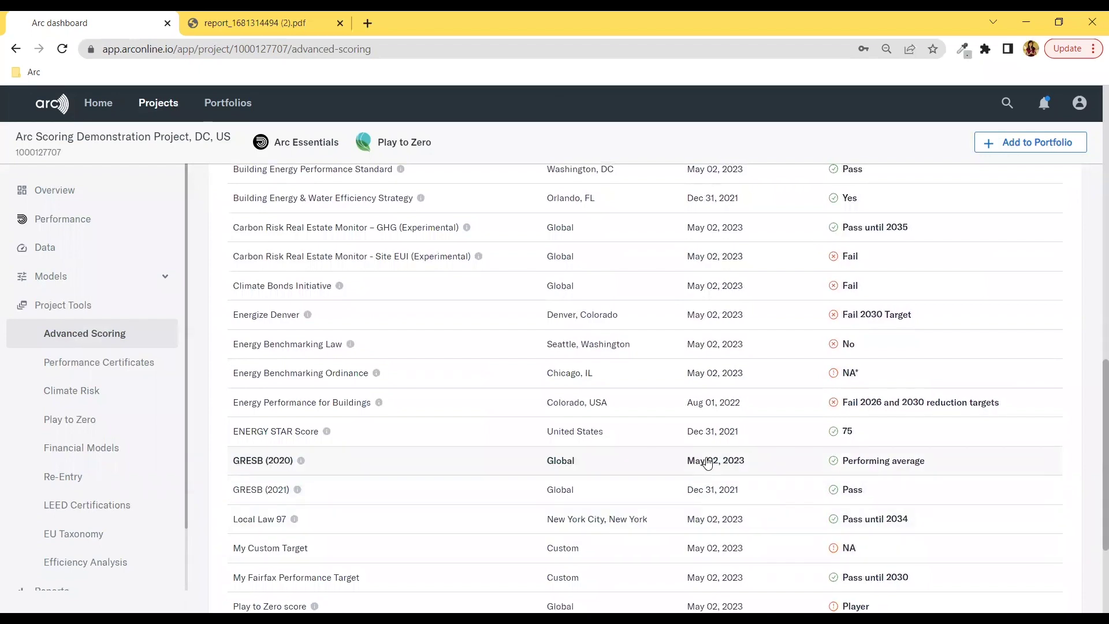
scroll(497, 376, up, 3)
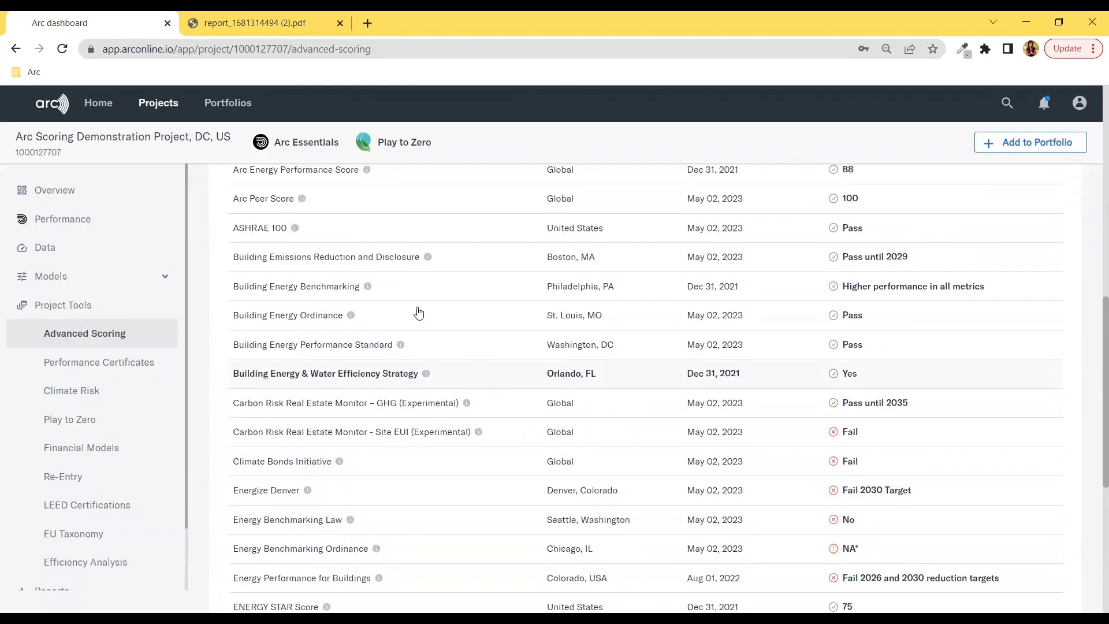
click(361, 262)
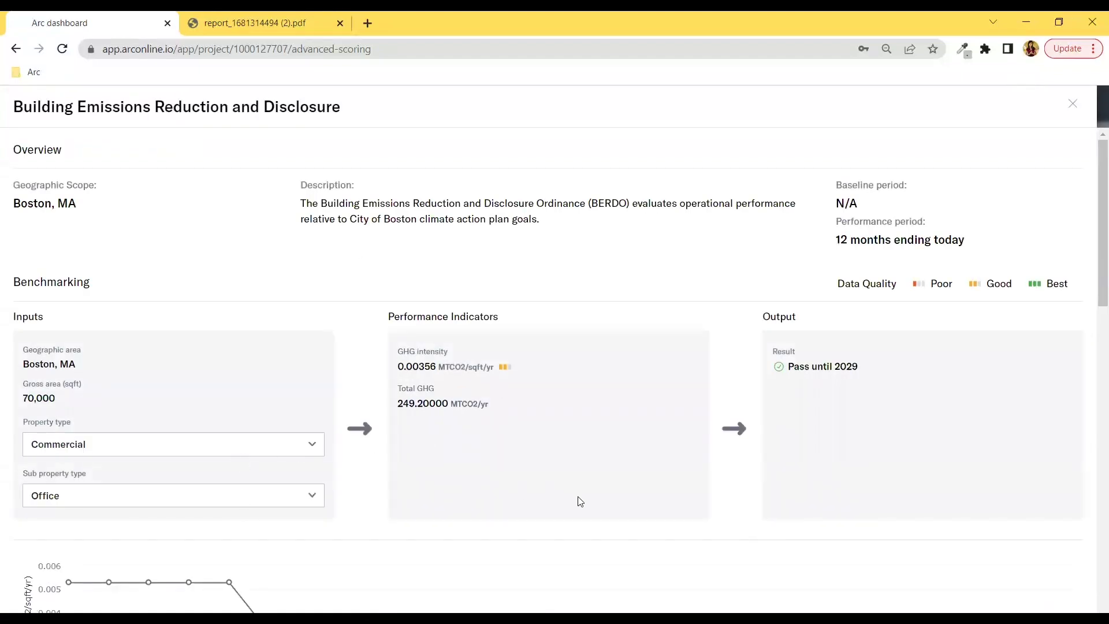
scroll(580, 501, down, 2)
scroll(581, 500, down, 3)
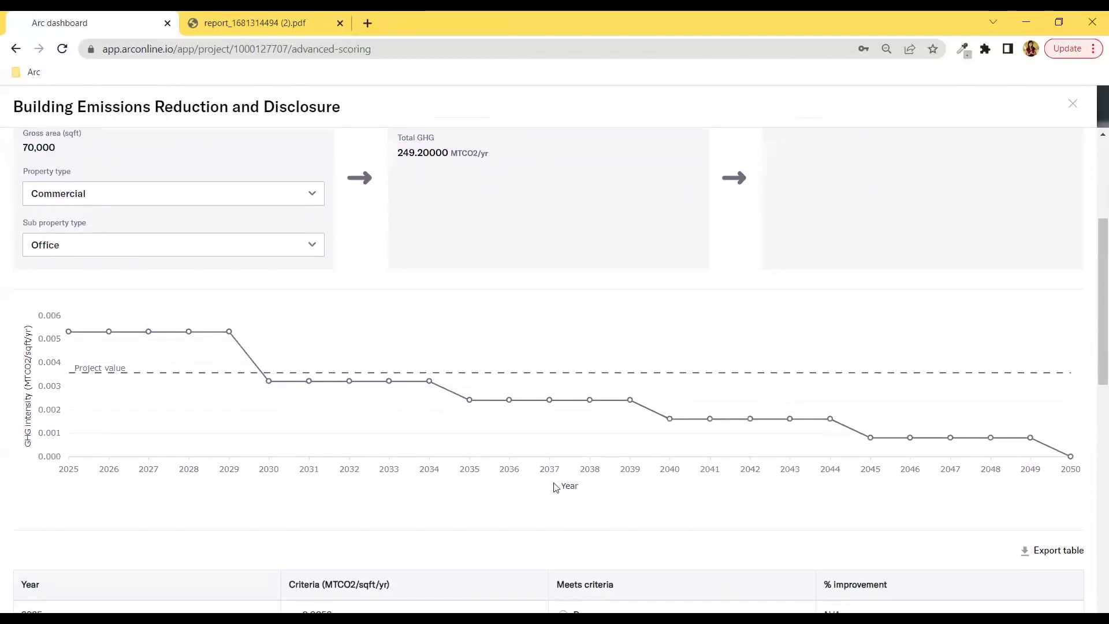
mouse_move(755, 385)
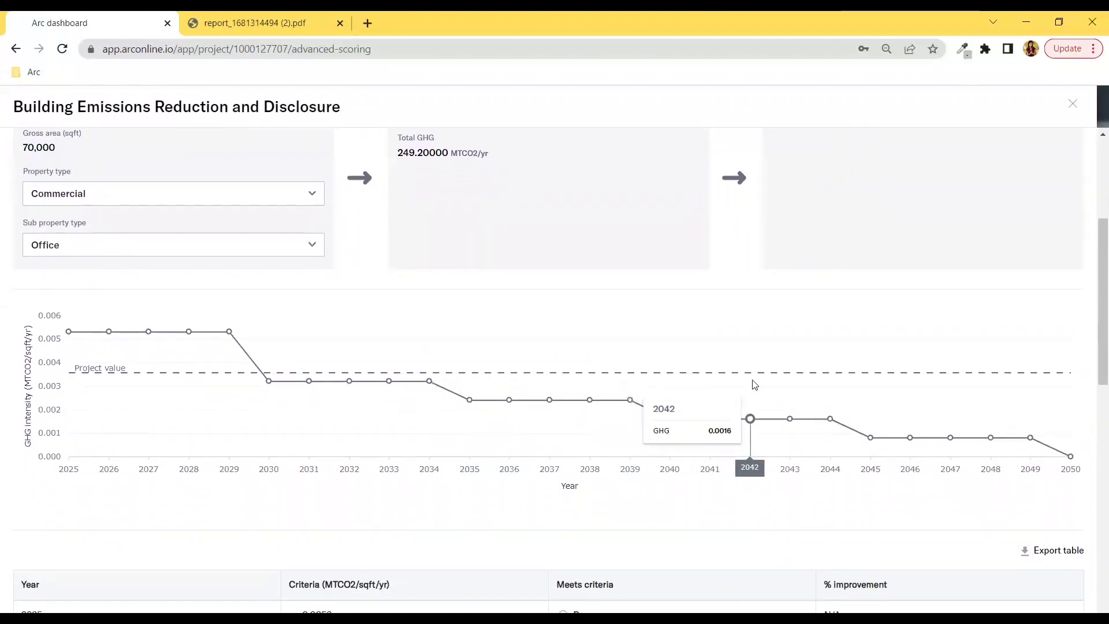
scroll(755, 384, up, 4)
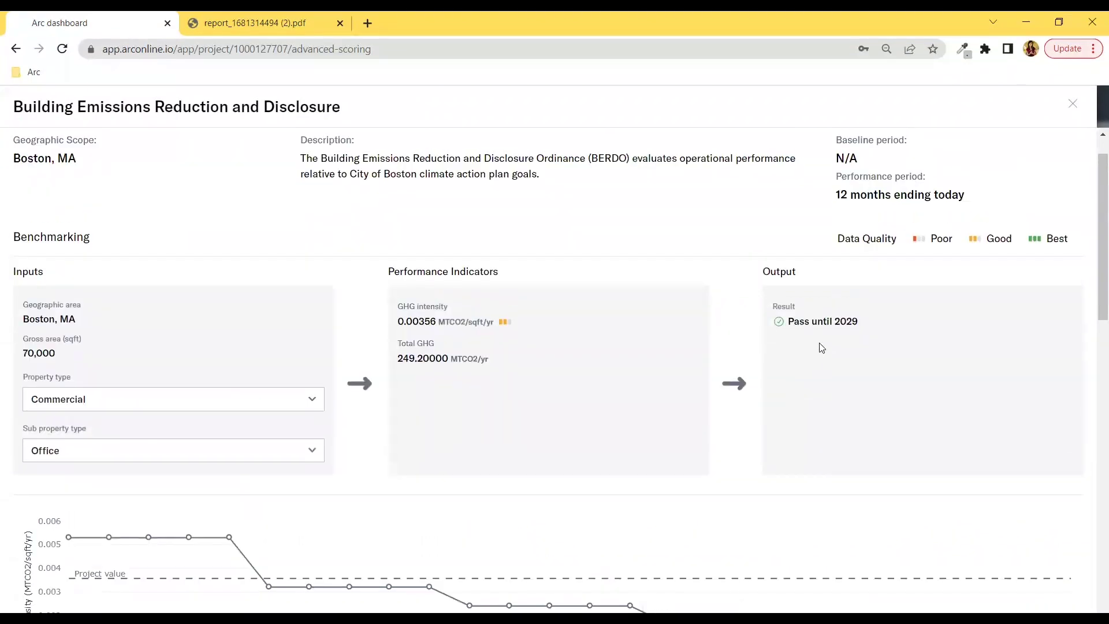
scroll(842, 367, down, 11)
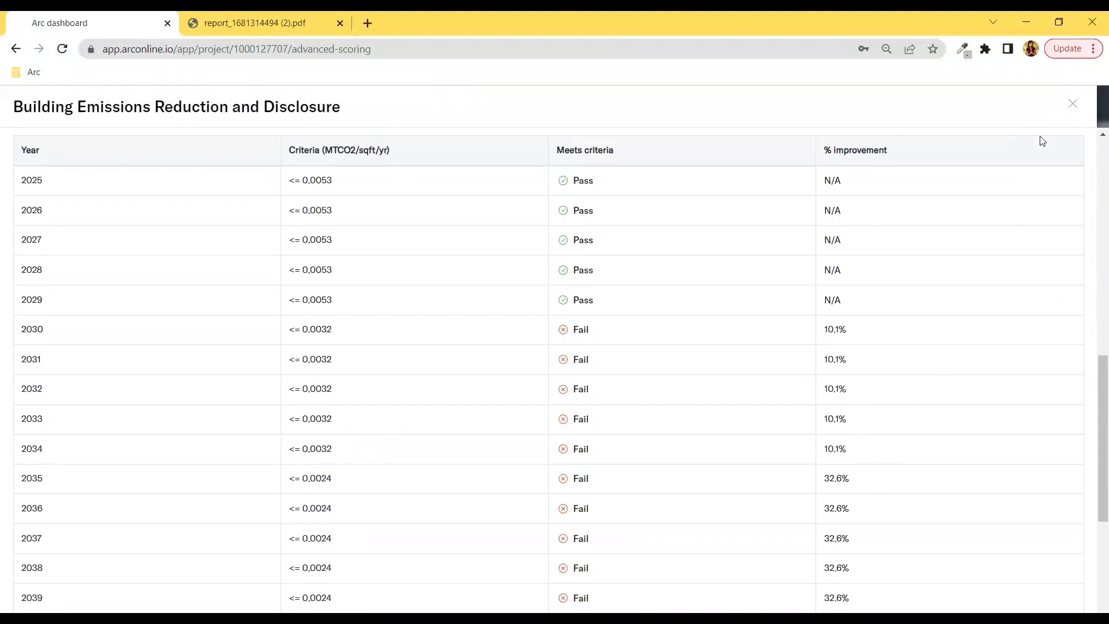
click(1067, 108)
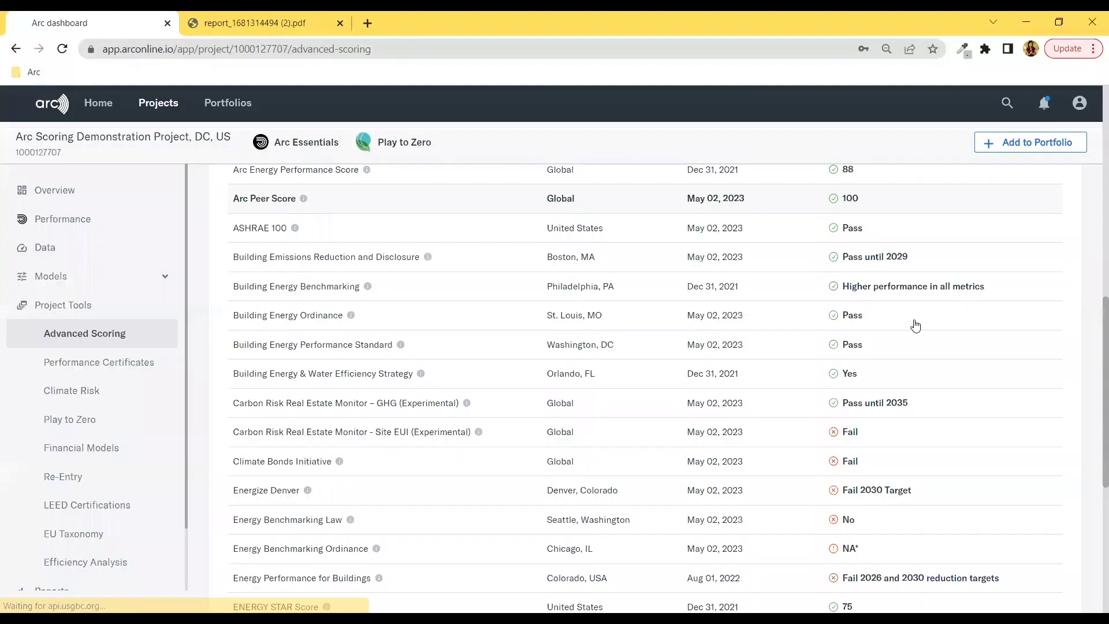
scroll(913, 324, up, 4)
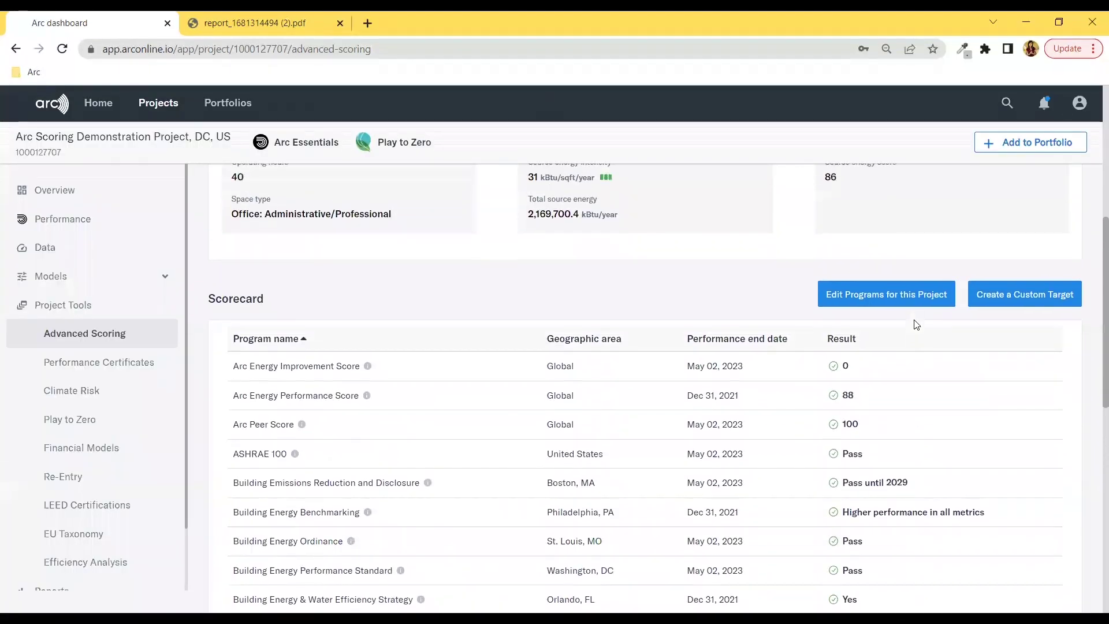
click(994, 301)
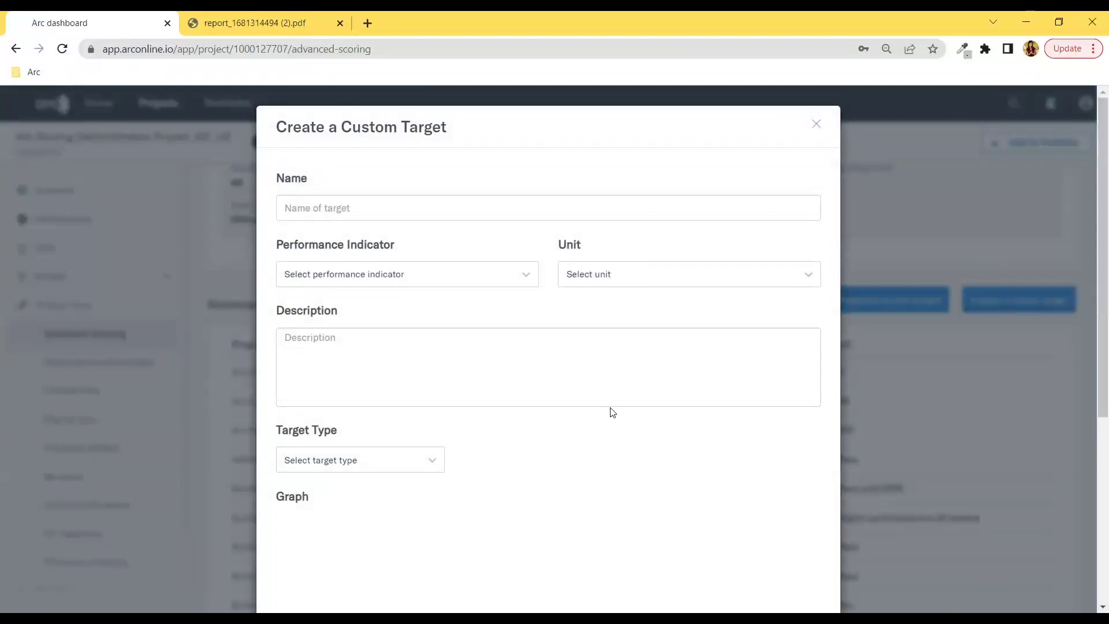
scroll(612, 411, down, 3)
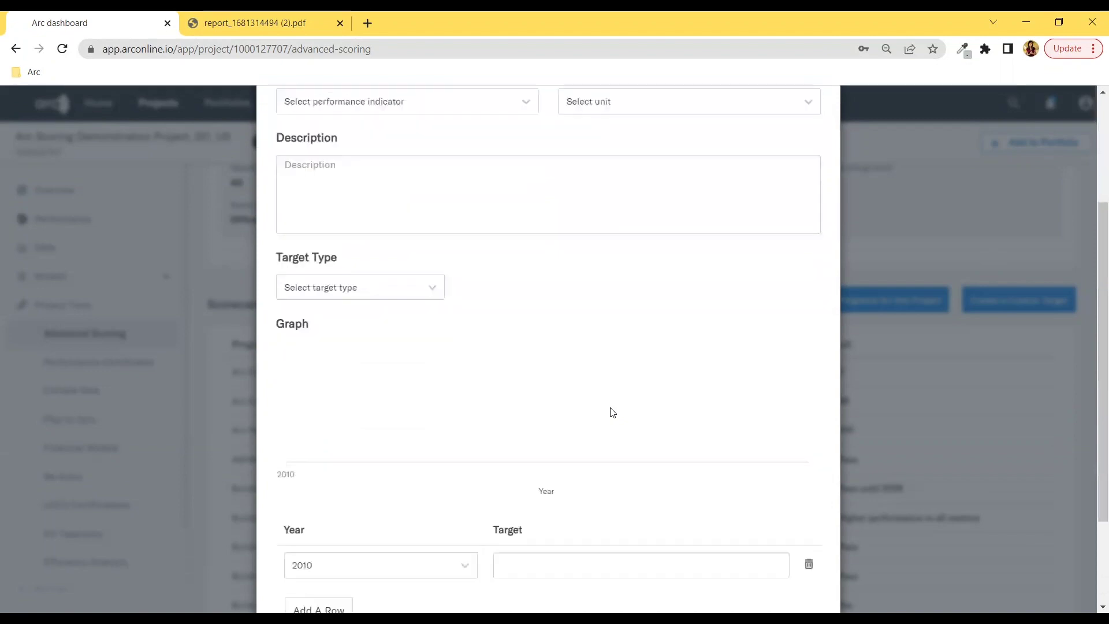
scroll(612, 412, down, 2)
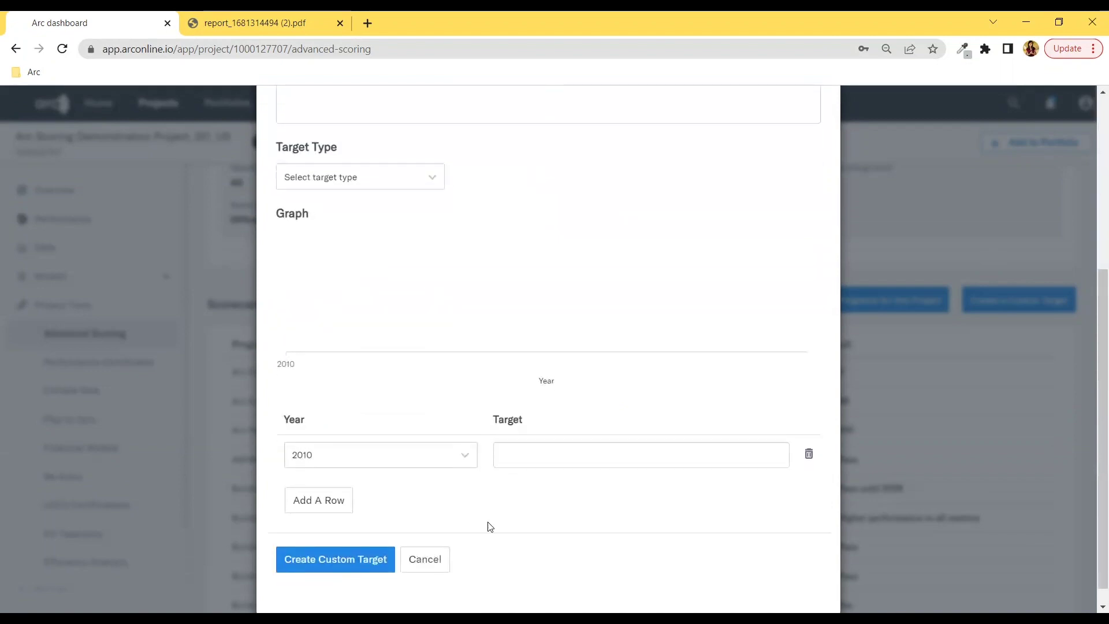
click(420, 561)
scroll(421, 566, down, 5)
scroll(321, 579, down, 4)
Review the Sample 20% Reduction custom target details, then close them
click(279, 500)
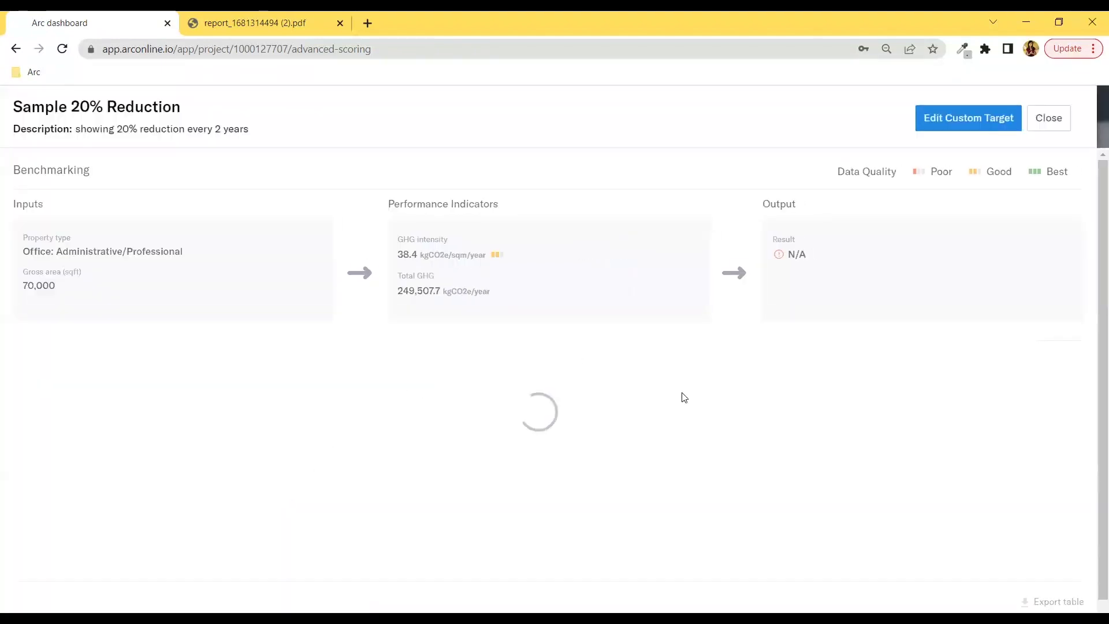
mouse_move(673, 463)
scroll(674, 466, down, 1)
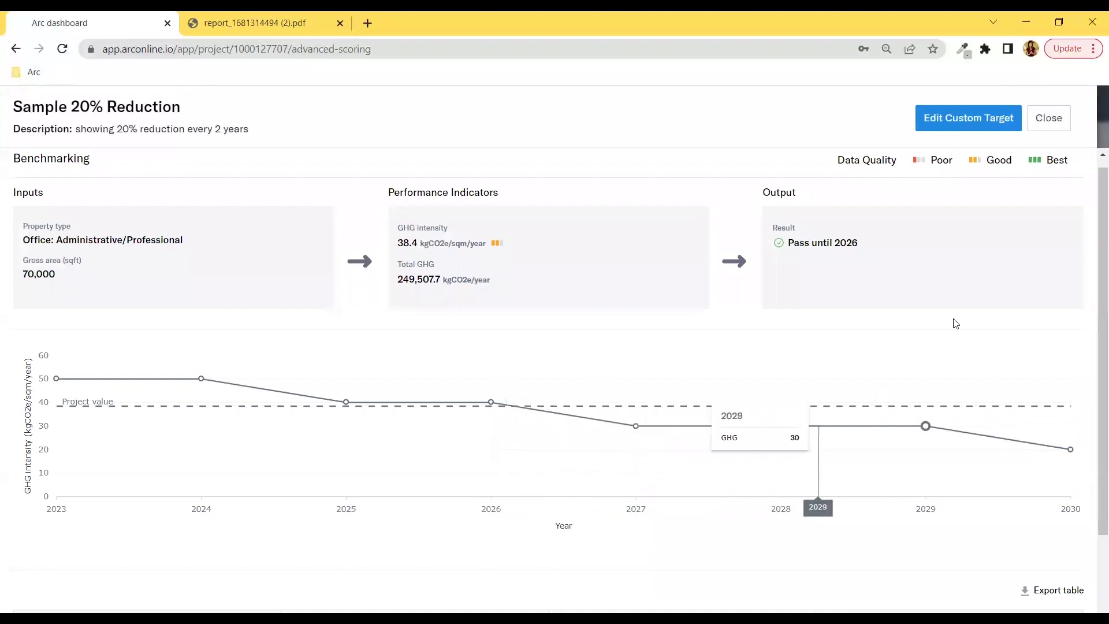
click(1049, 118)
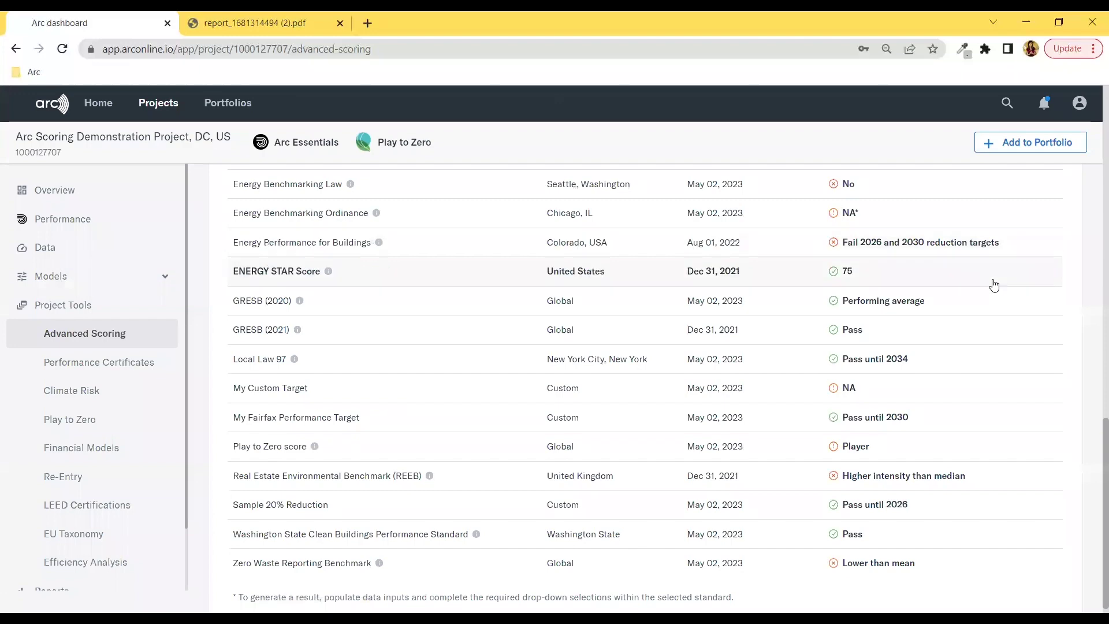
Open the LEED Certifications page showing the v4.1 O+M recertification score of 82
scroll(993, 283, up, 4)
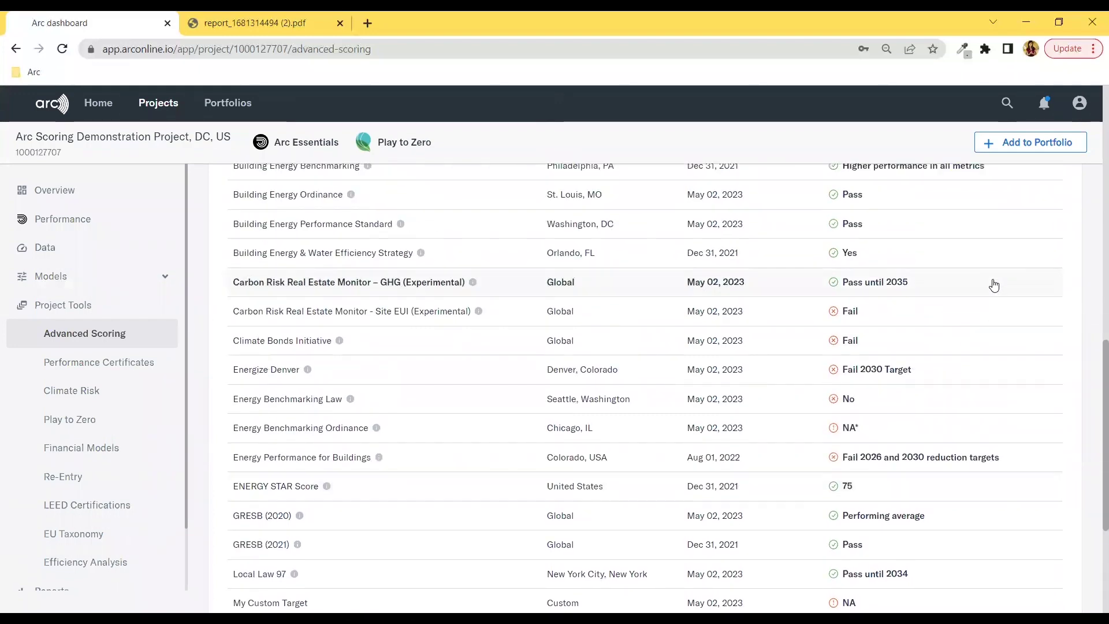
scroll(580, 365, up, 4)
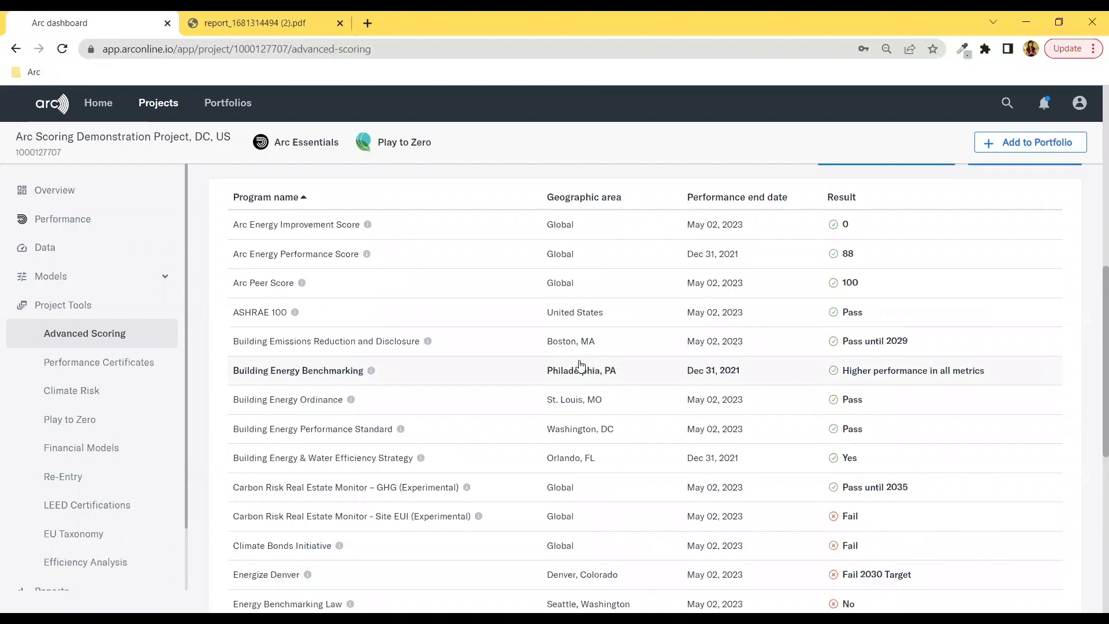
click(161, 503)
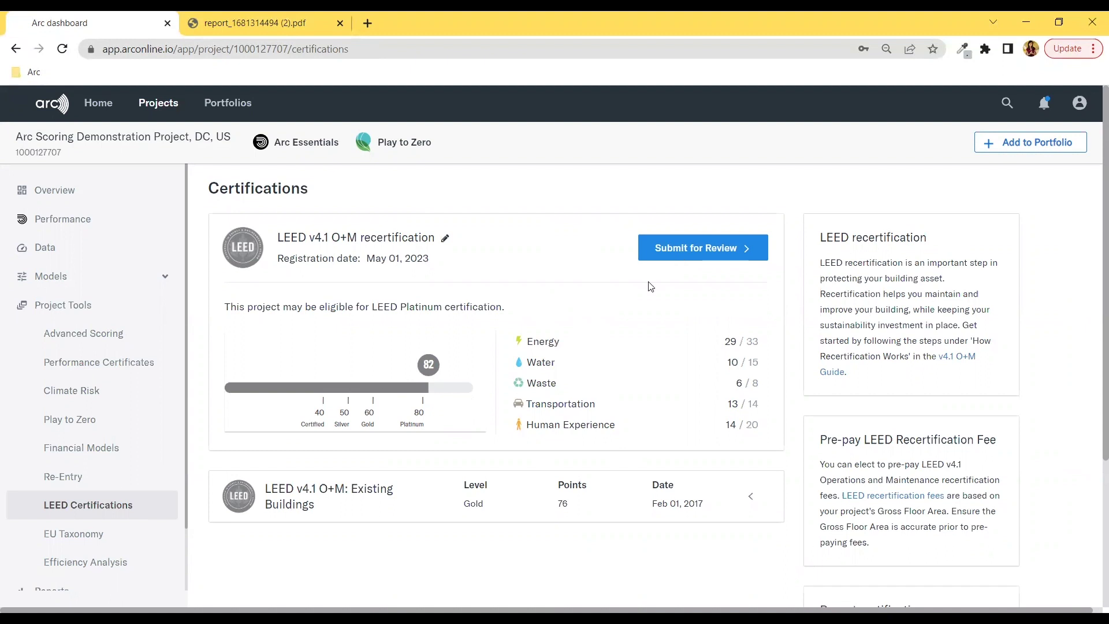
Go to the project's Reports page from the sidebar
scroll(108, 502, down, 2)
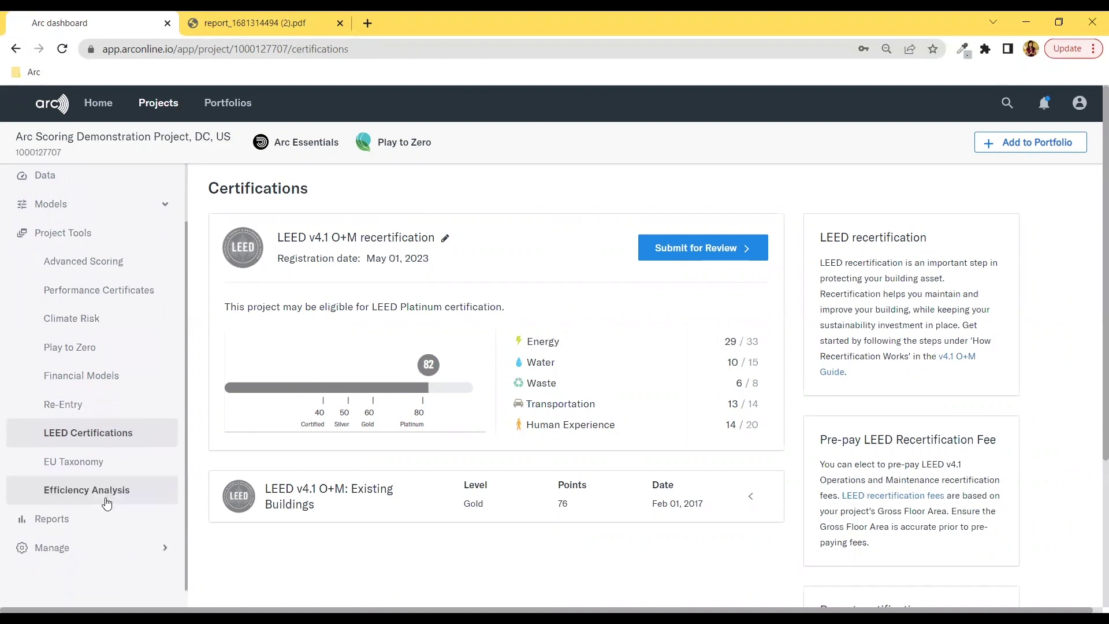
click(94, 518)
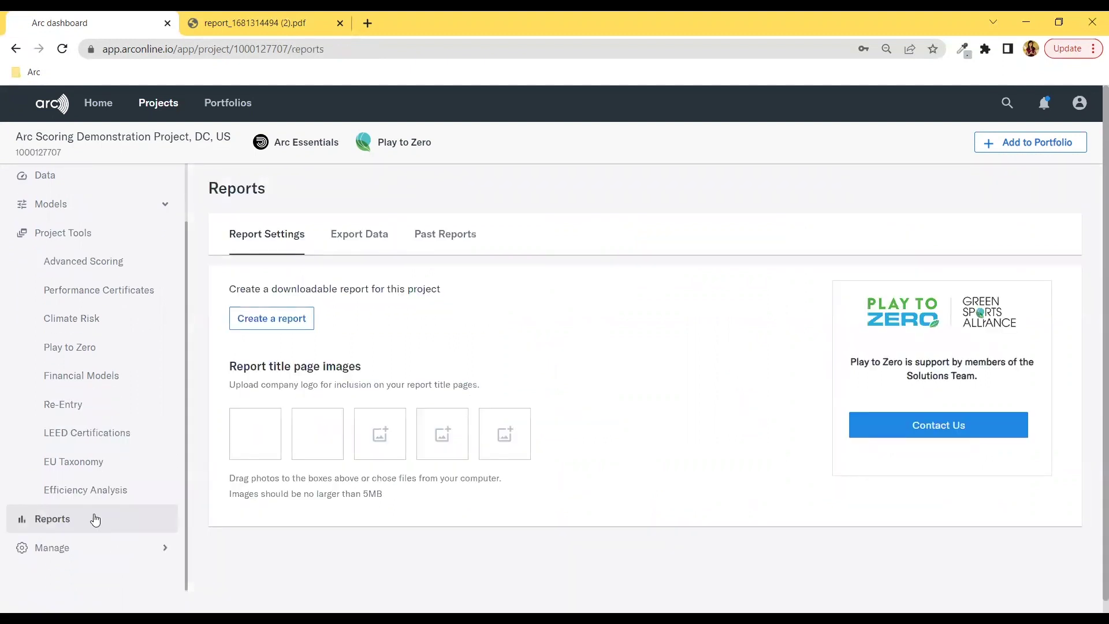
click(296, 317)
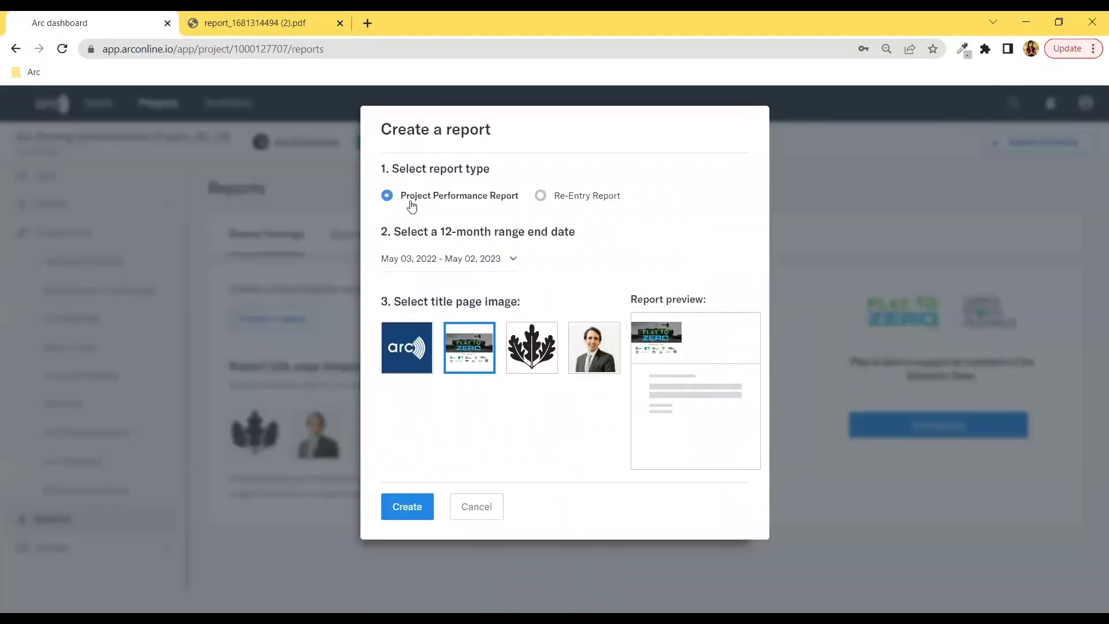
click(416, 352)
click(484, 361)
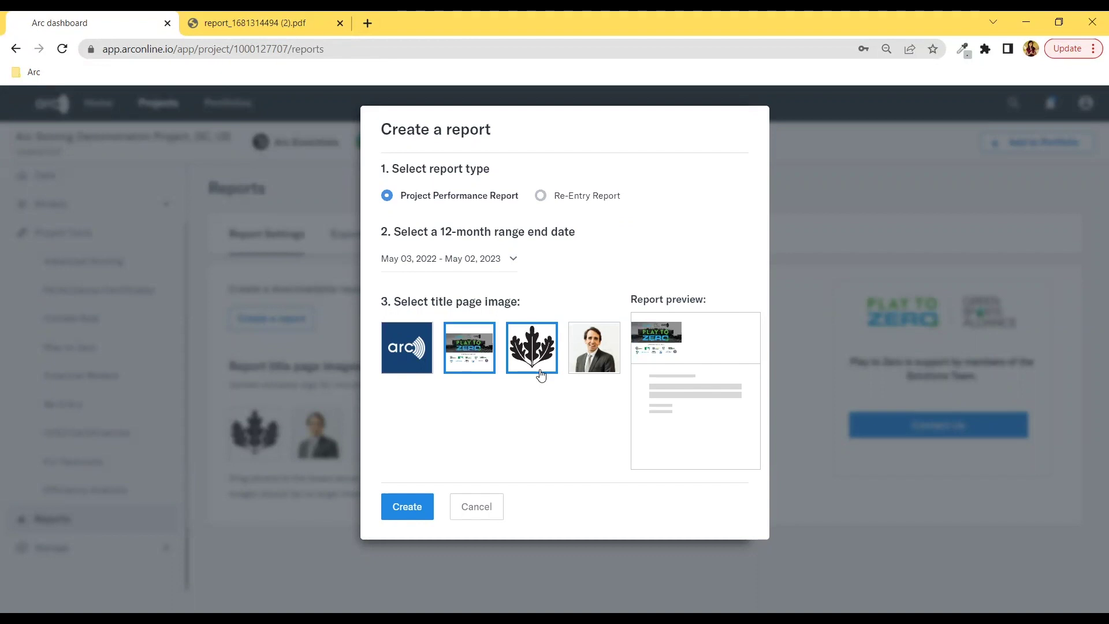
click(541, 376)
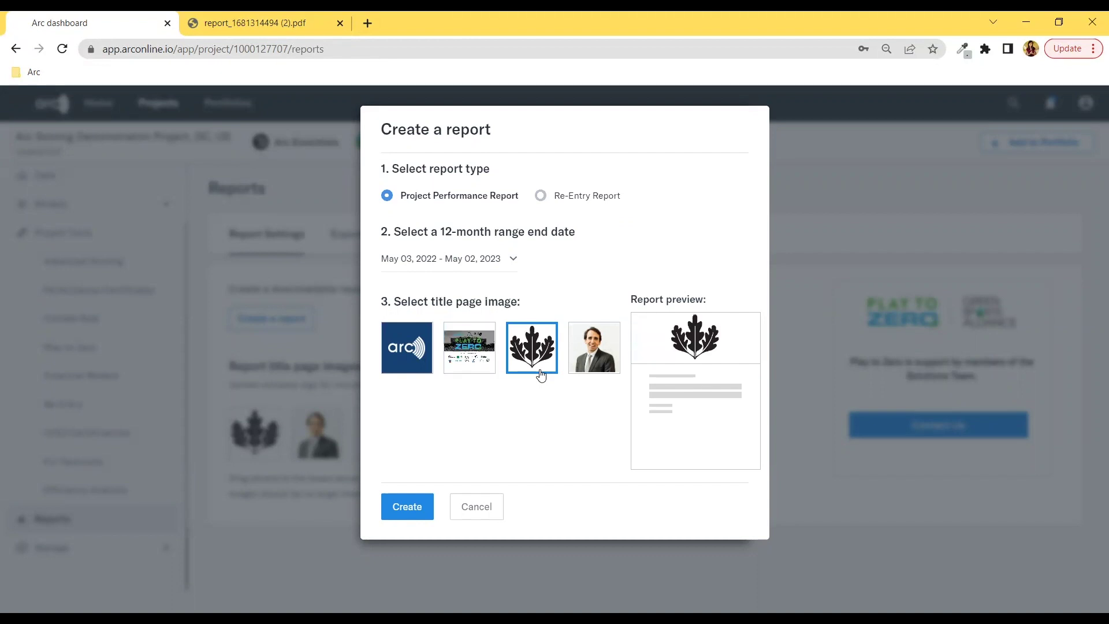
click(476, 506)
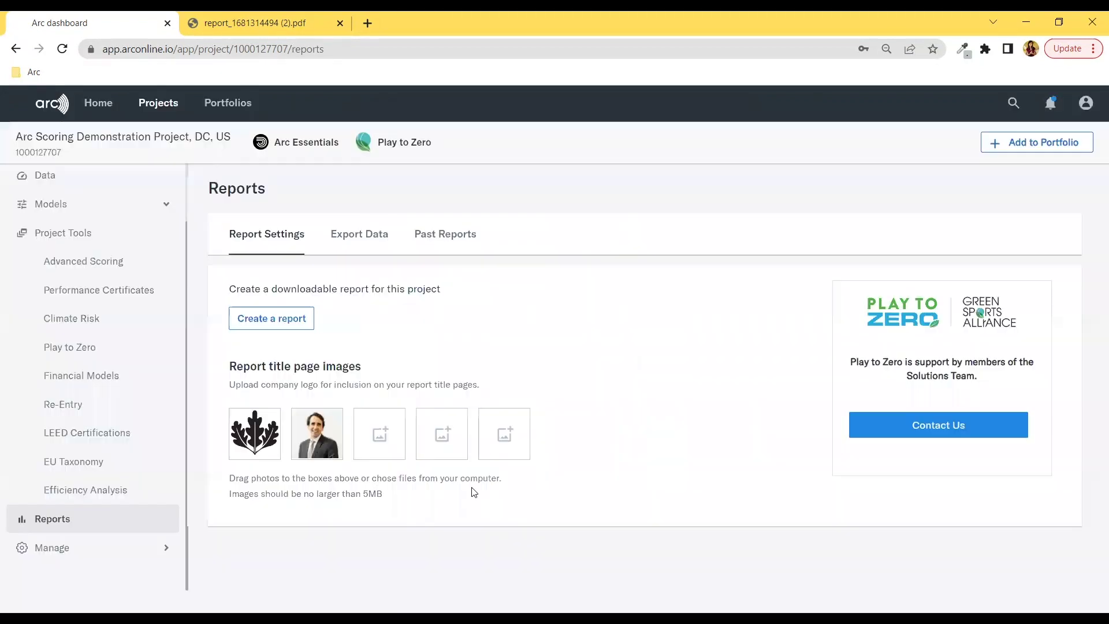
click(246, 23)
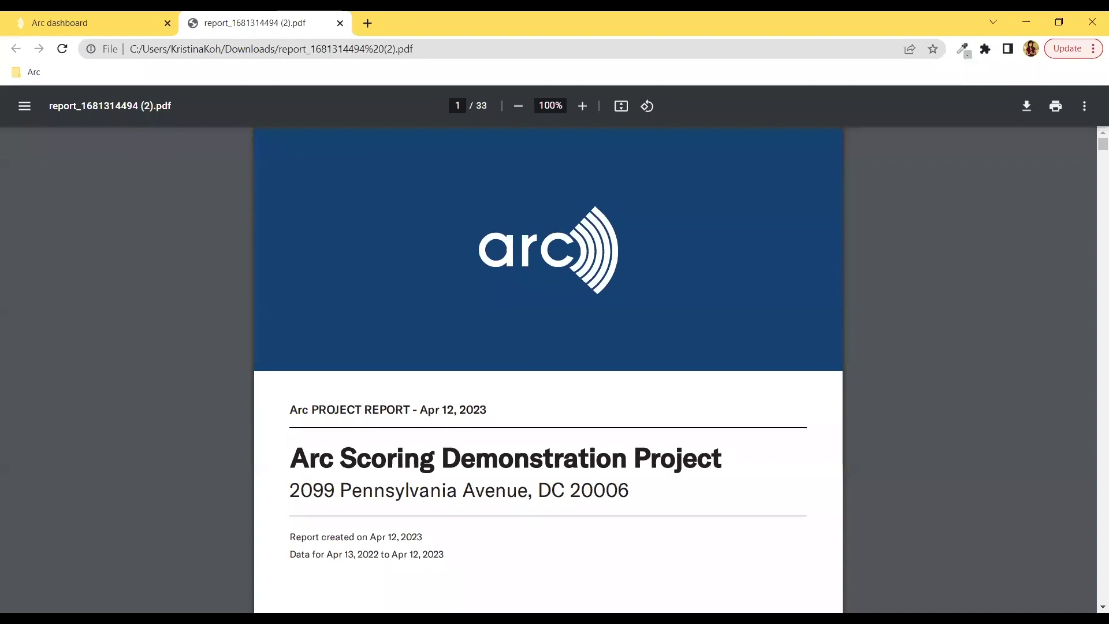
Read through the report PDF's LEED v4.1 Readiness Analysis section
scroll(791, 327, down, 15)
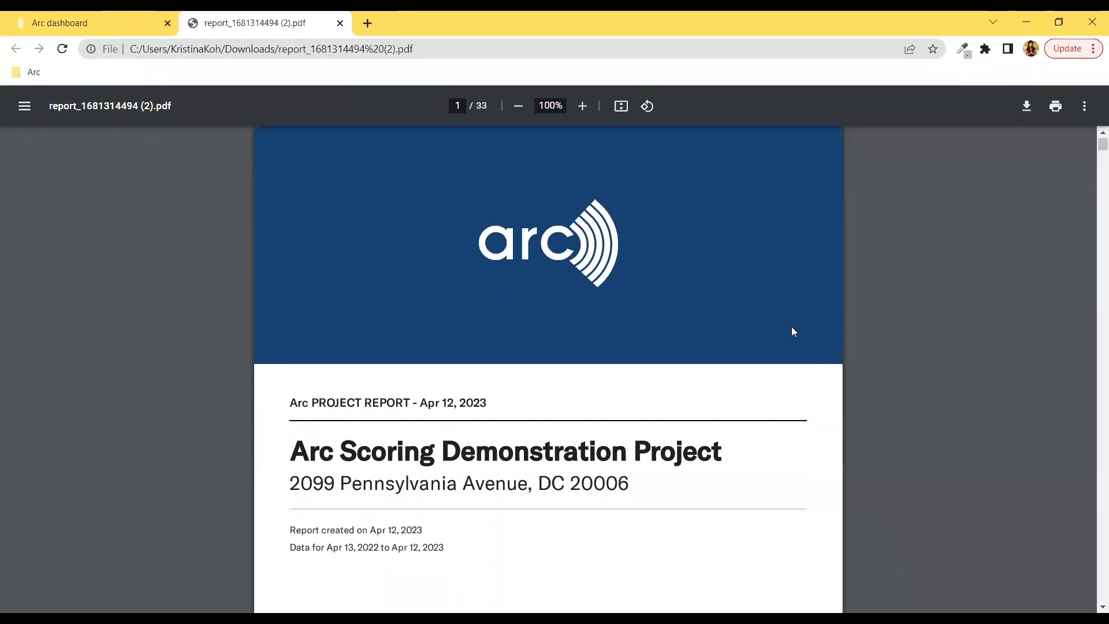
scroll(792, 329, up, 1)
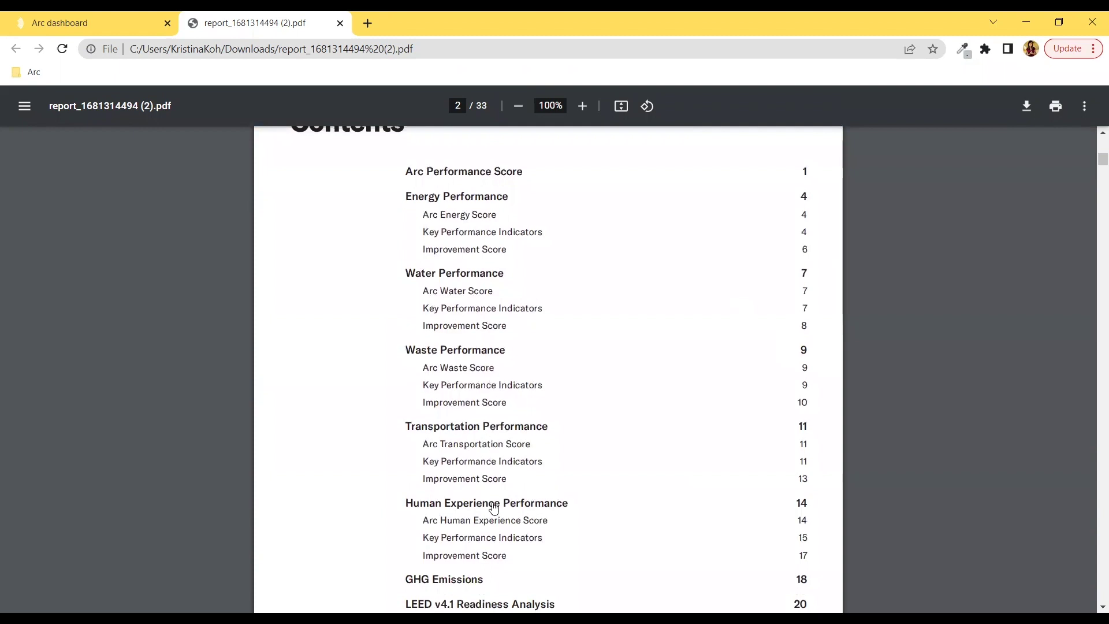
scroll(494, 509, down, 2)
click(477, 511)
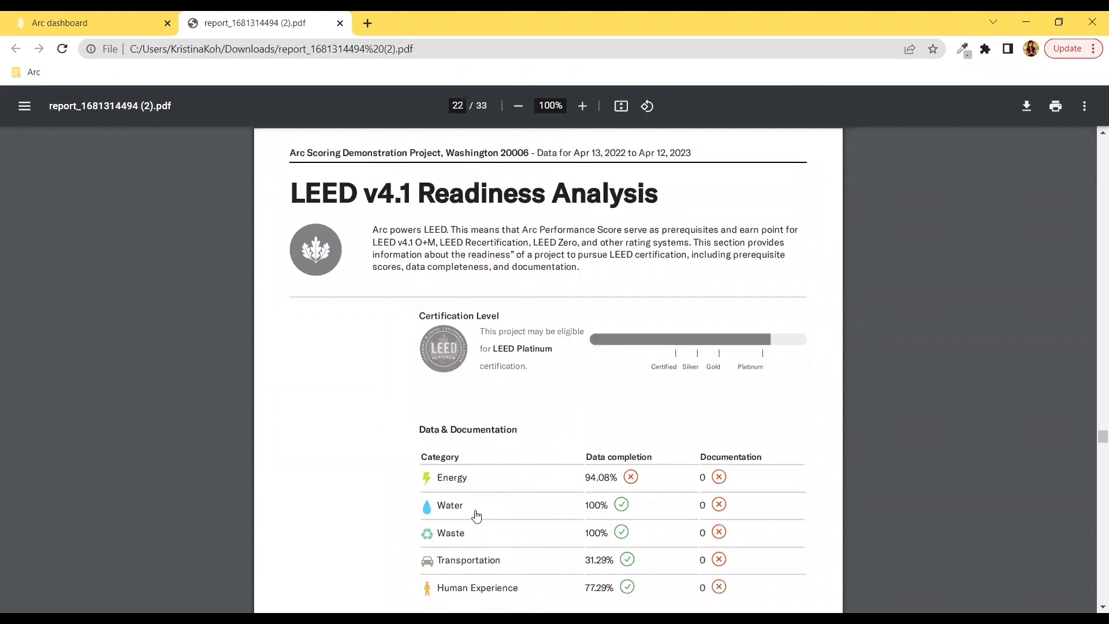
scroll(832, 488, down, 3)
scroll(832, 488, down, 11)
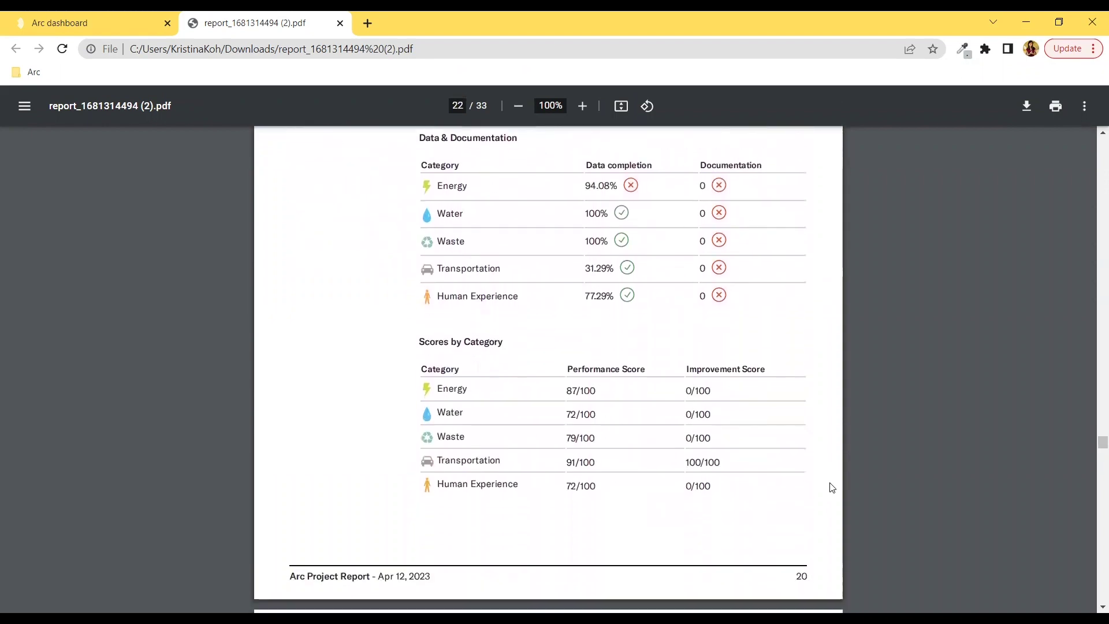
scroll(832, 488, down, 3)
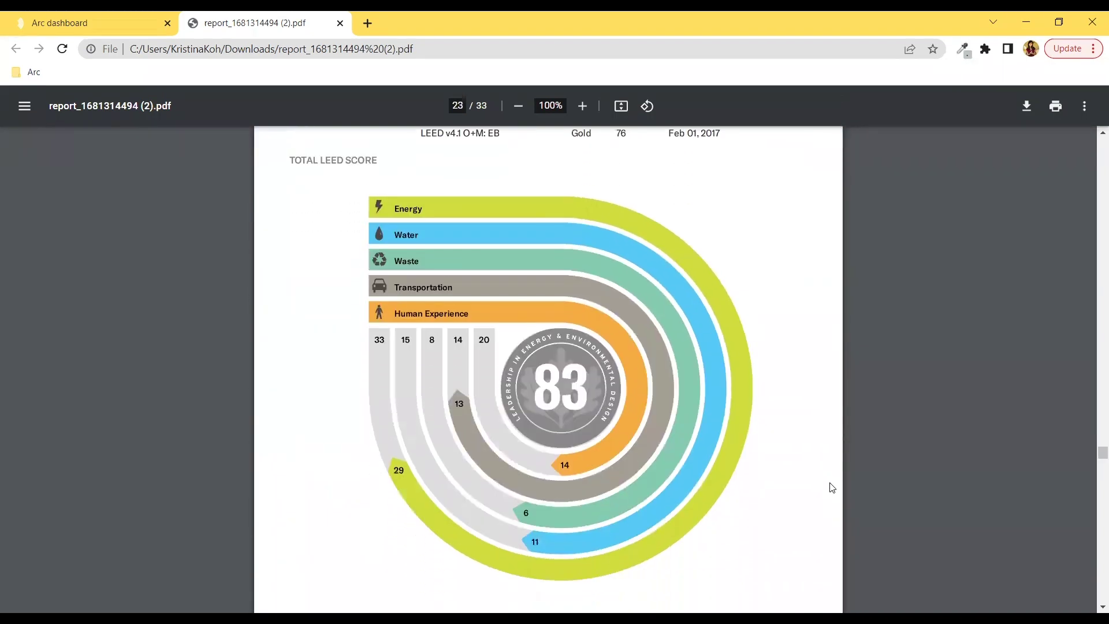
scroll(831, 488, down, 12)
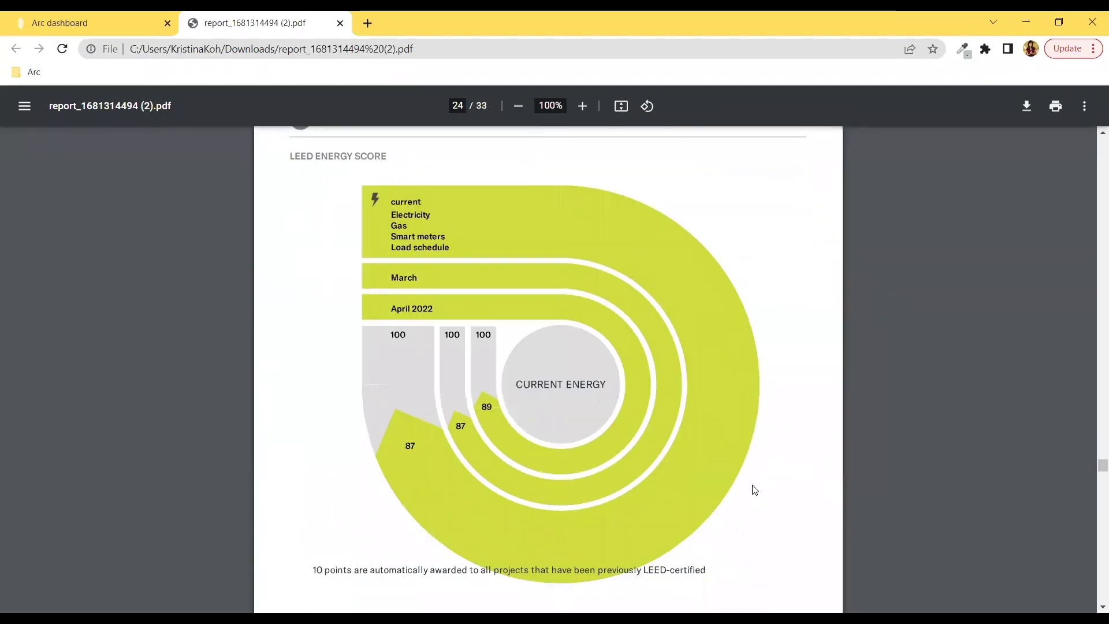
scroll(754, 489, down, 3)
scroll(664, 548, down, 6)
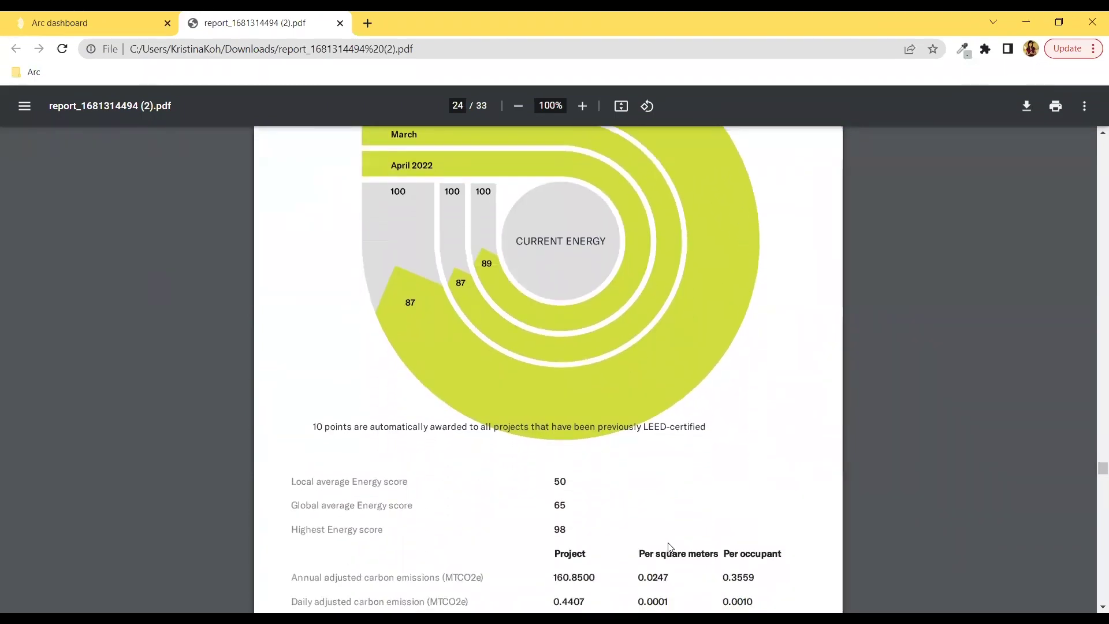
scroll(668, 545, down, 6)
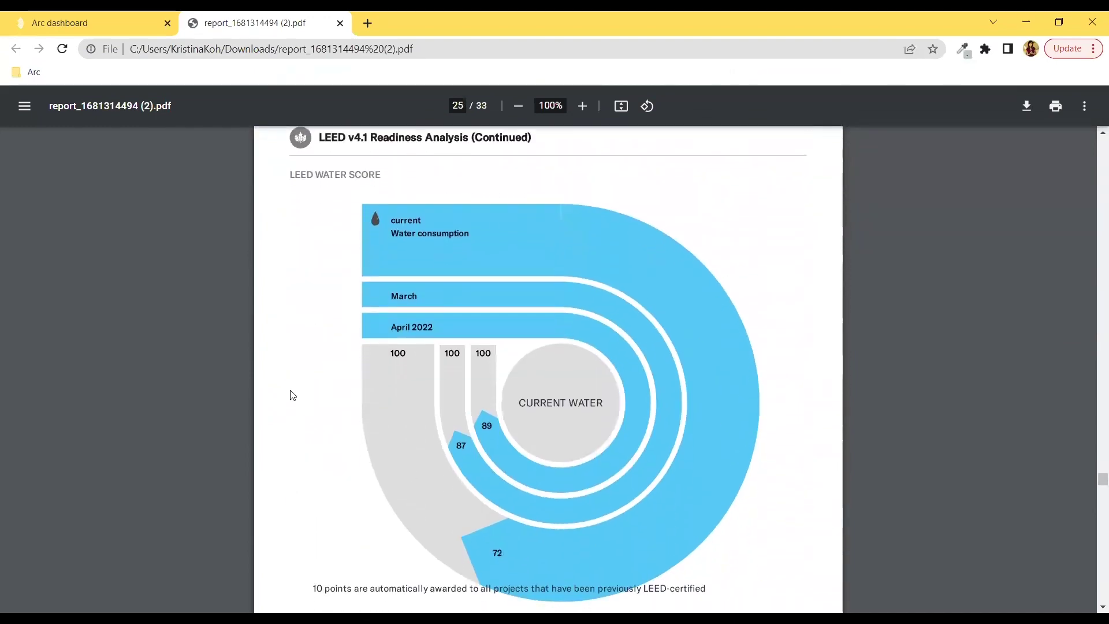
Return to Arc and open the project's Performance overview on the Total tab
click(97, 22)
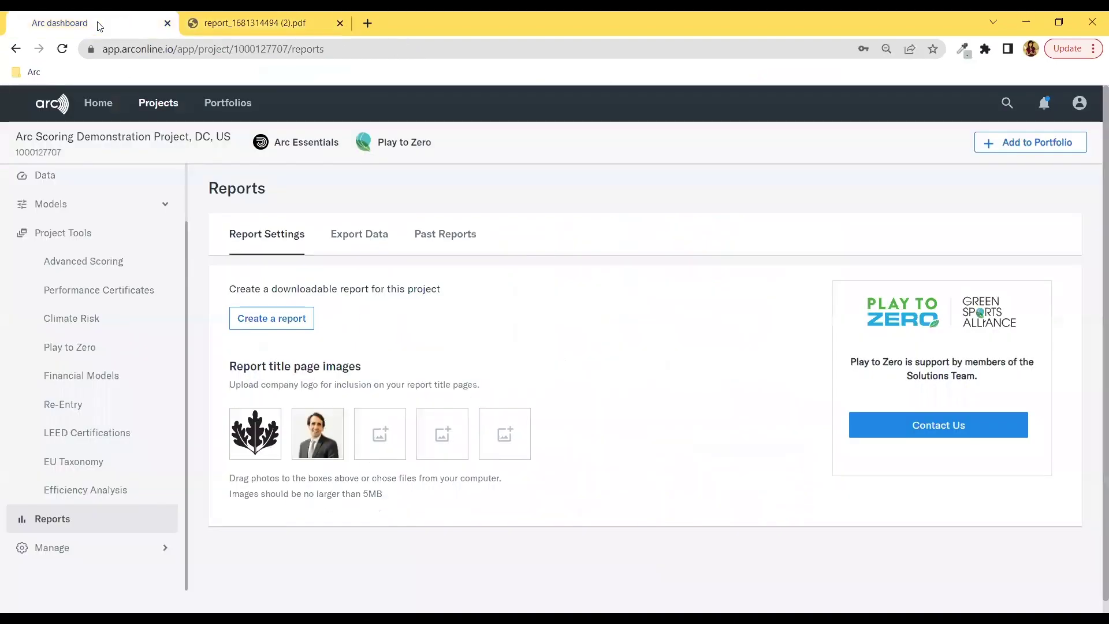
scroll(71, 268, up, 2)
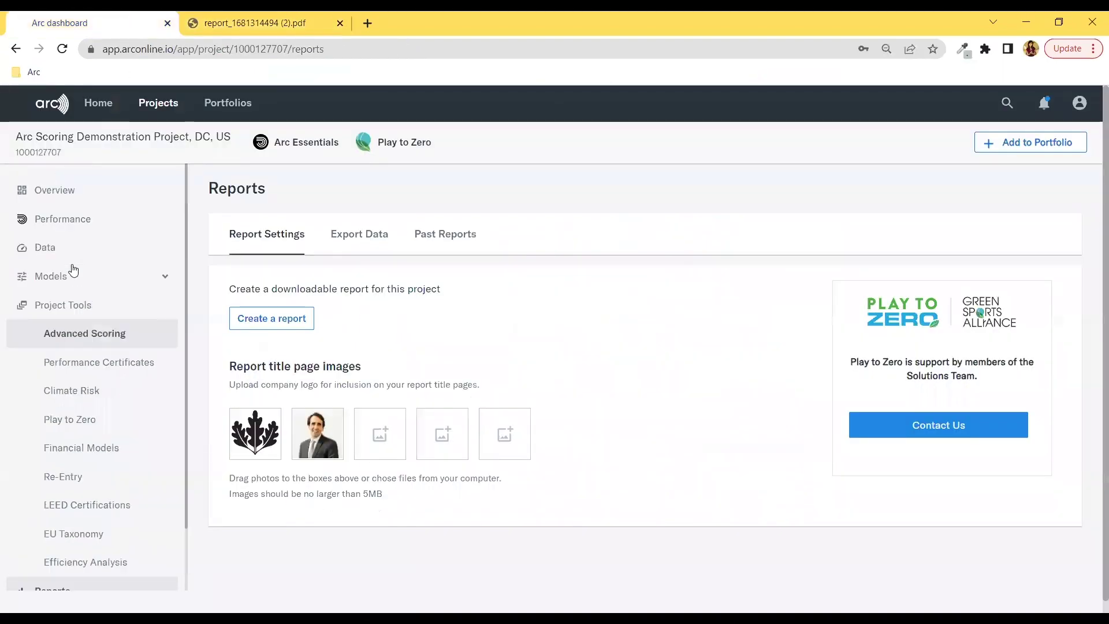
click(67, 218)
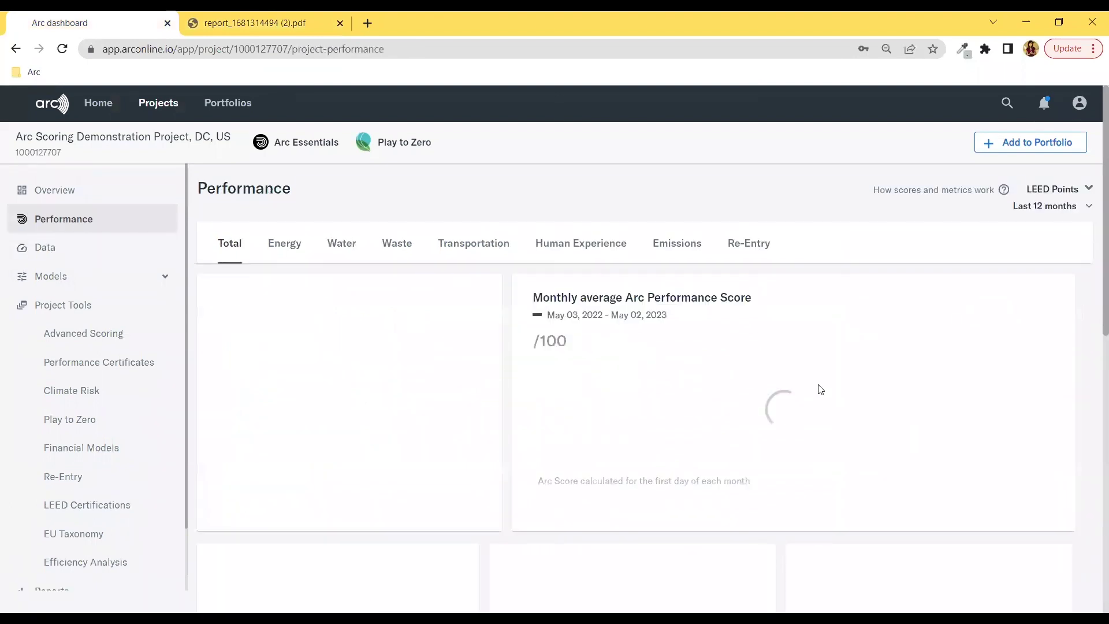